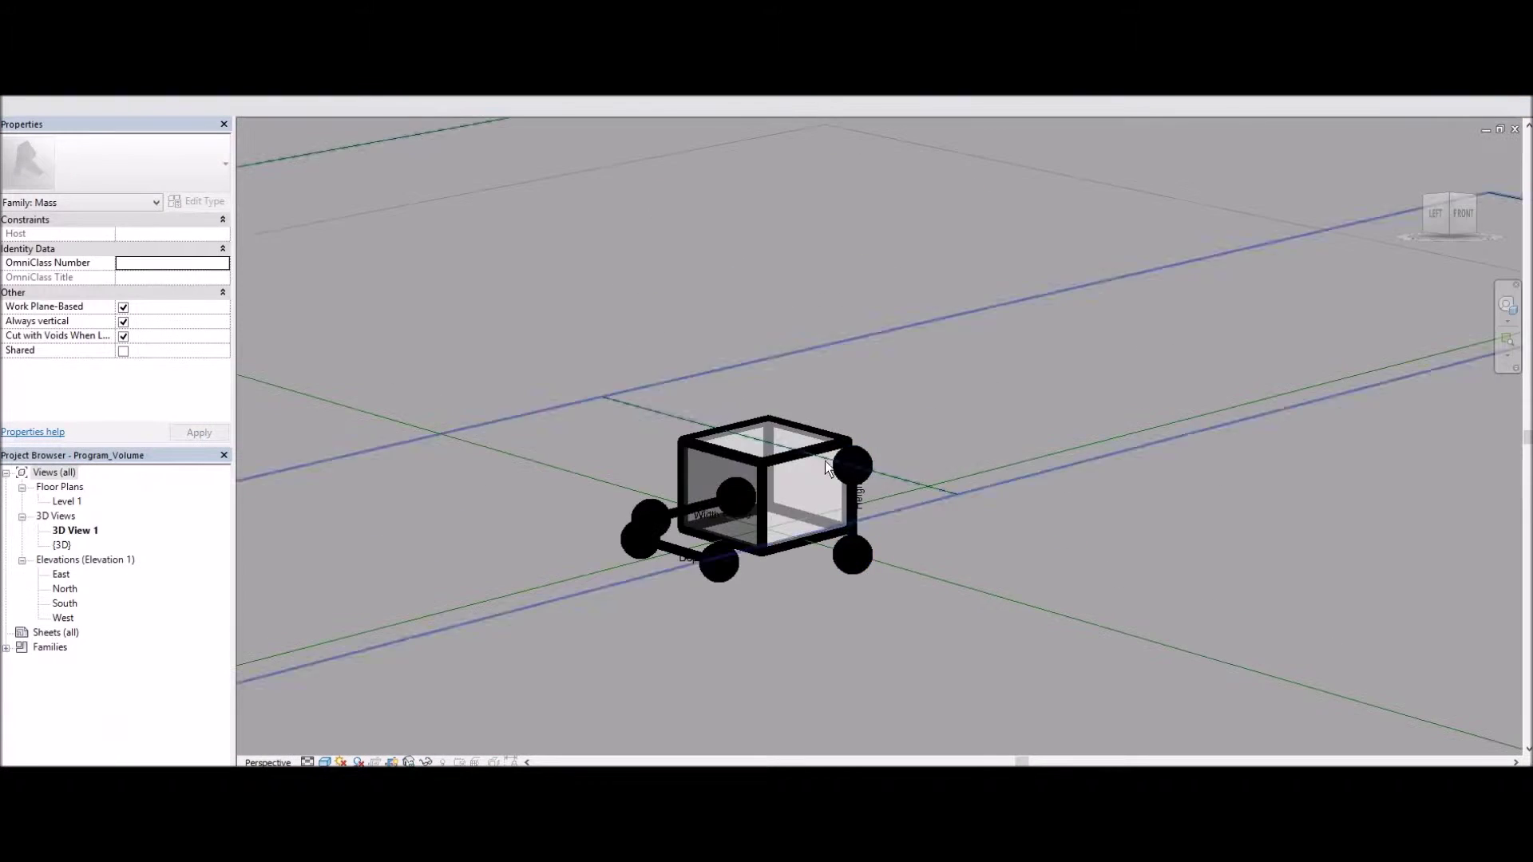
Link the box form's material to the Program_Material family parameter and verify it in Family Types
click(789, 433)
shift+middle_drag(762, 496, 860, 496)
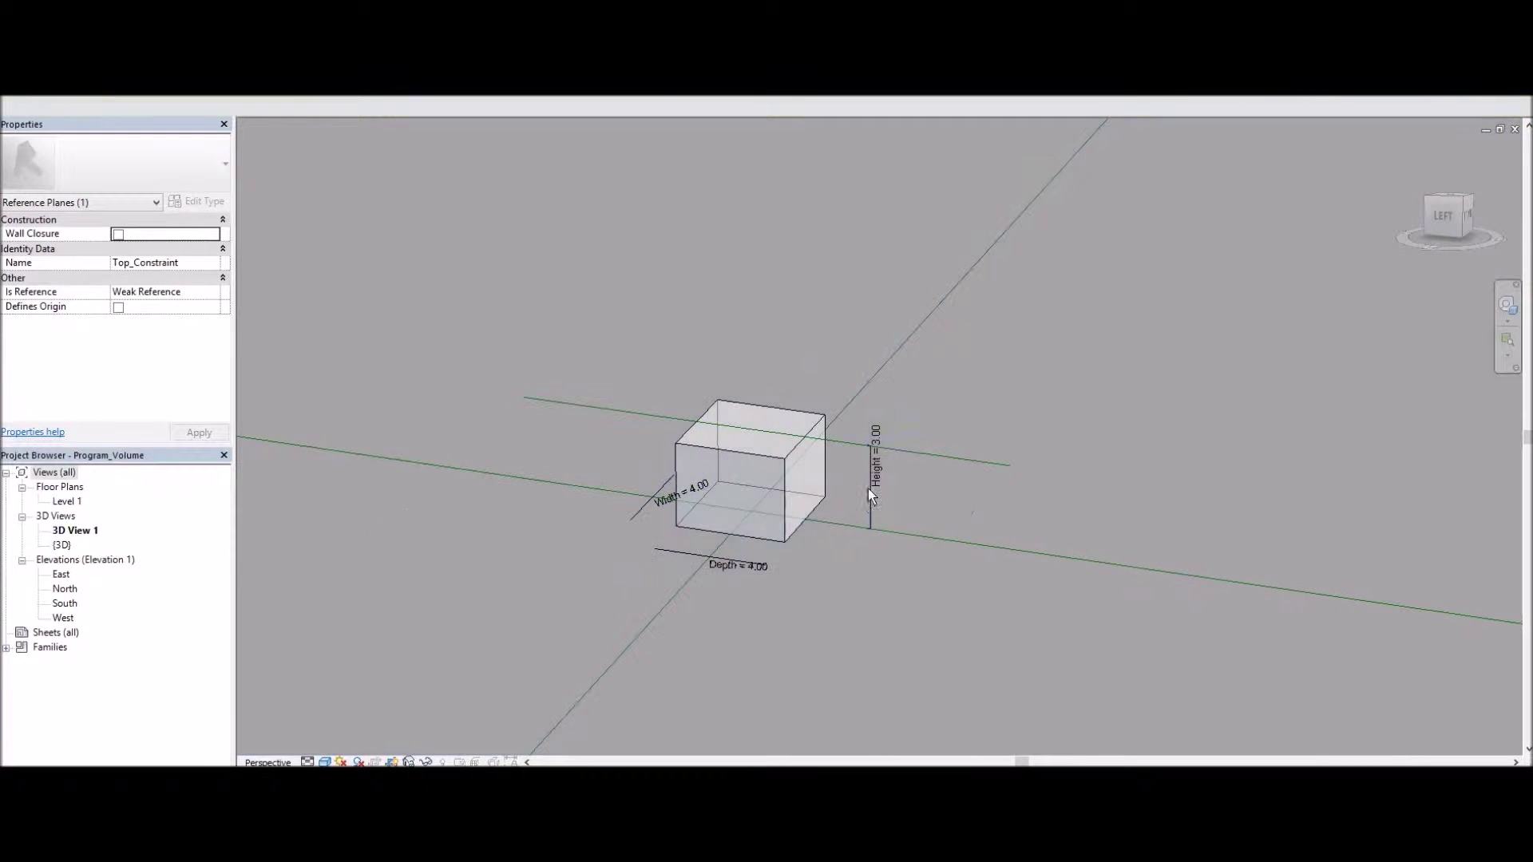
key(Escape)
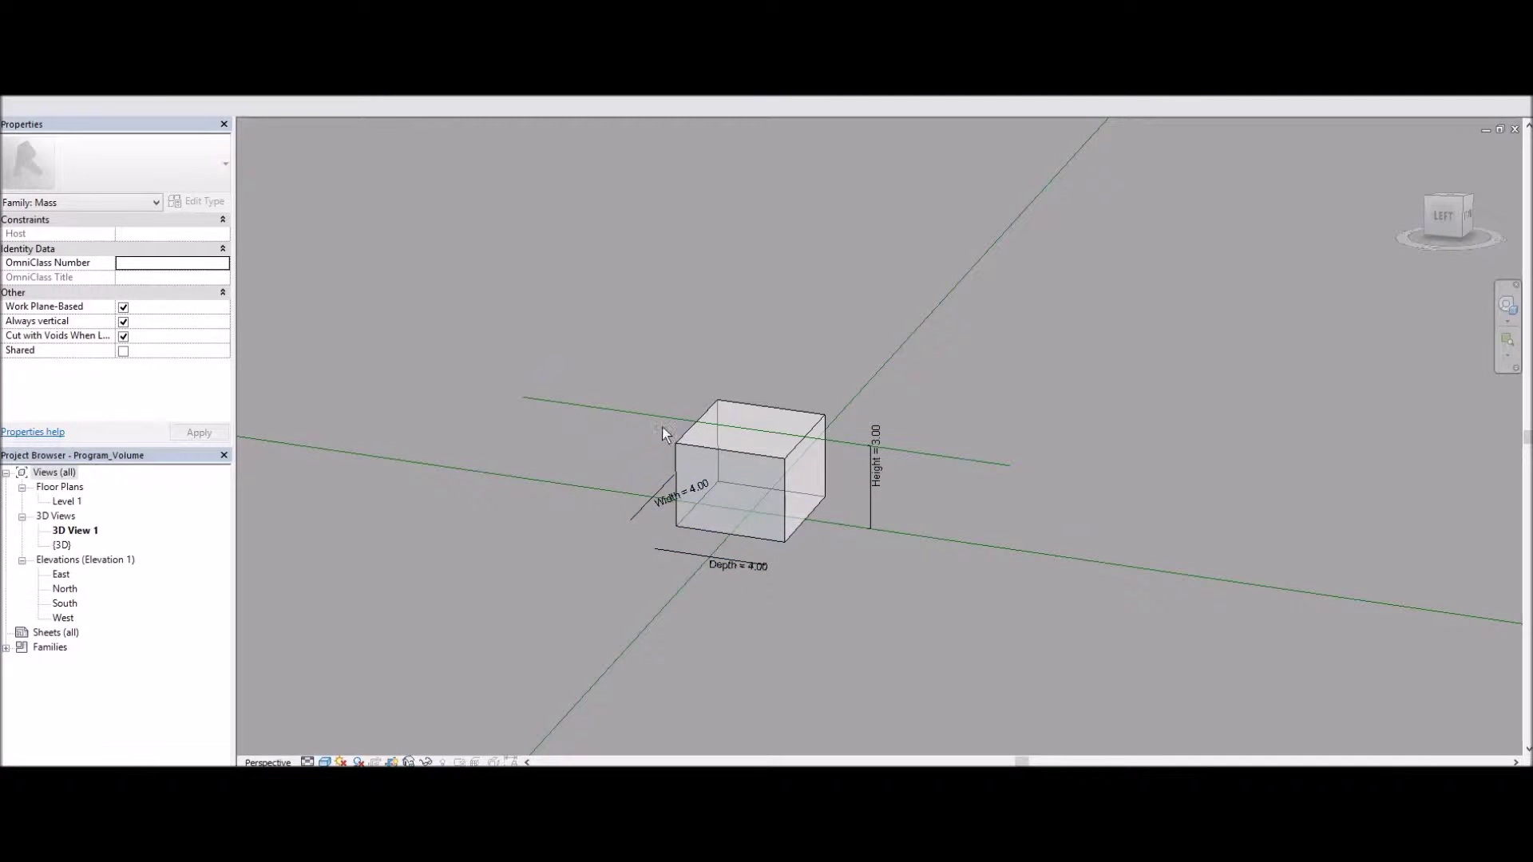
click(767, 455)
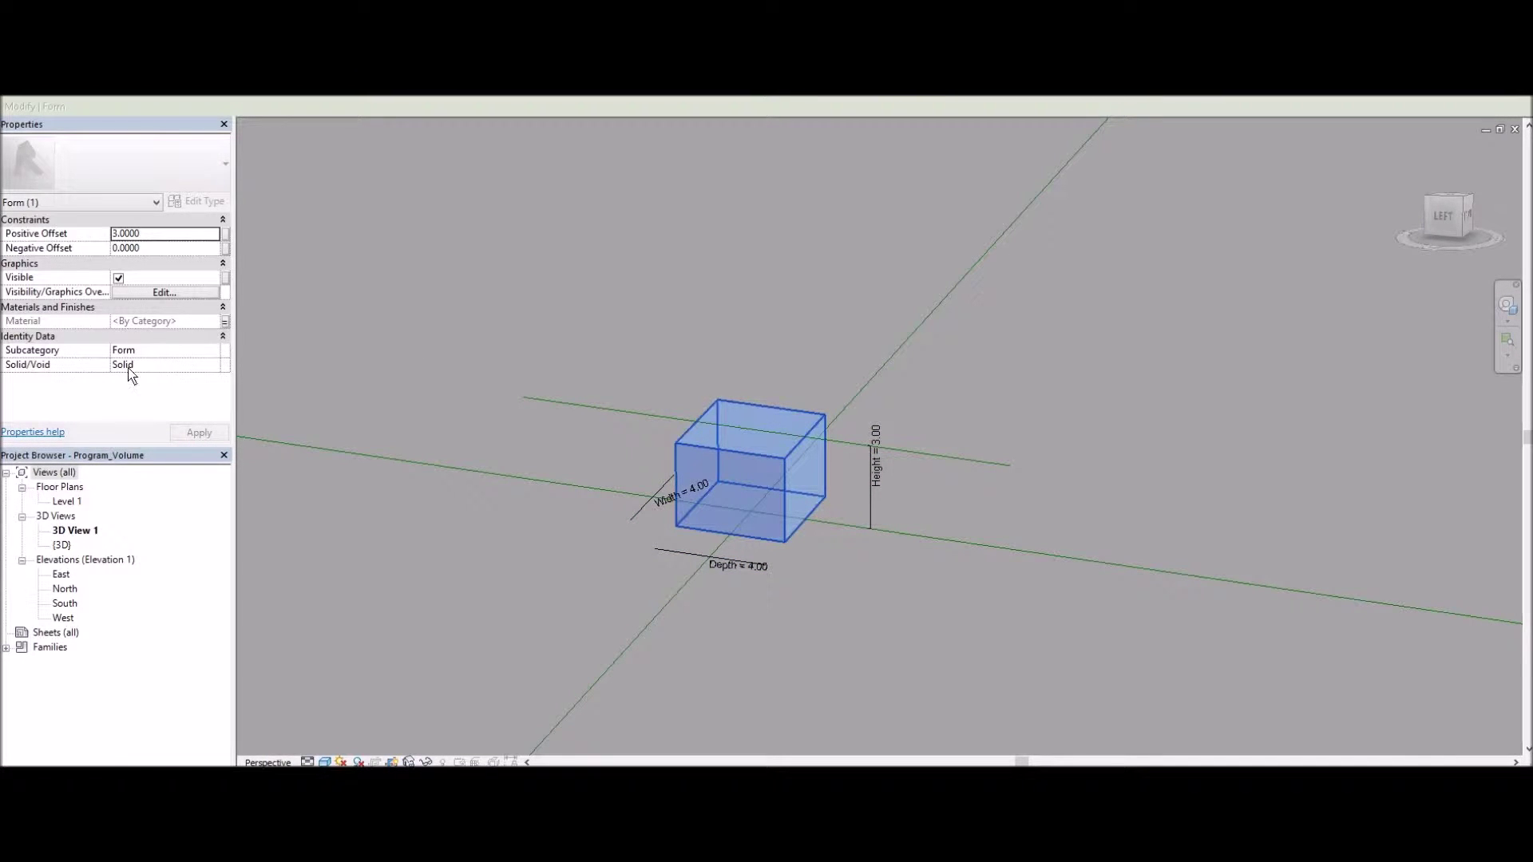
click(223, 334)
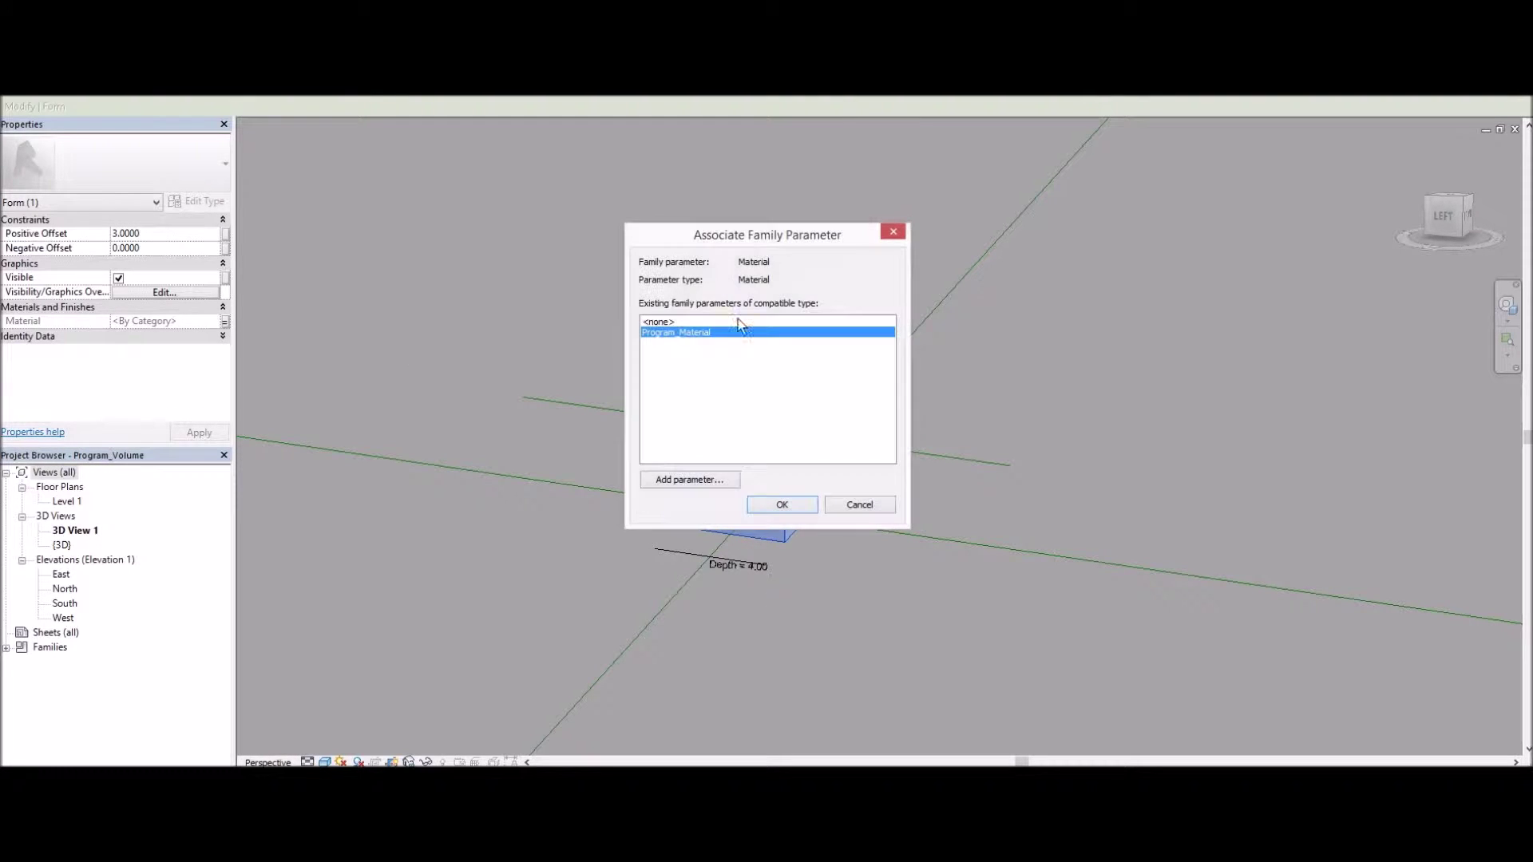
click(782, 504)
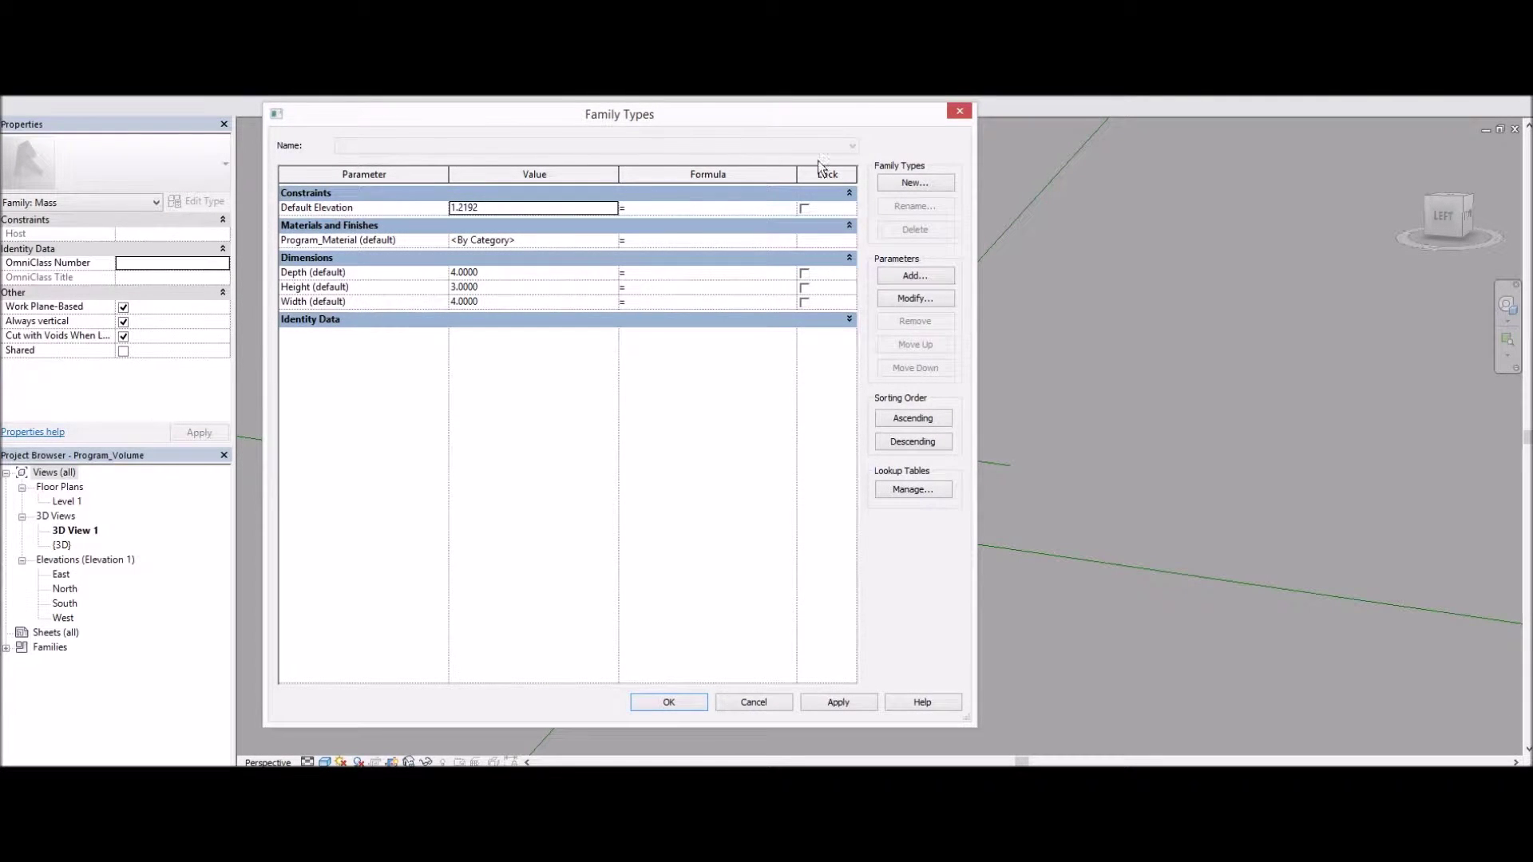
key(Return)
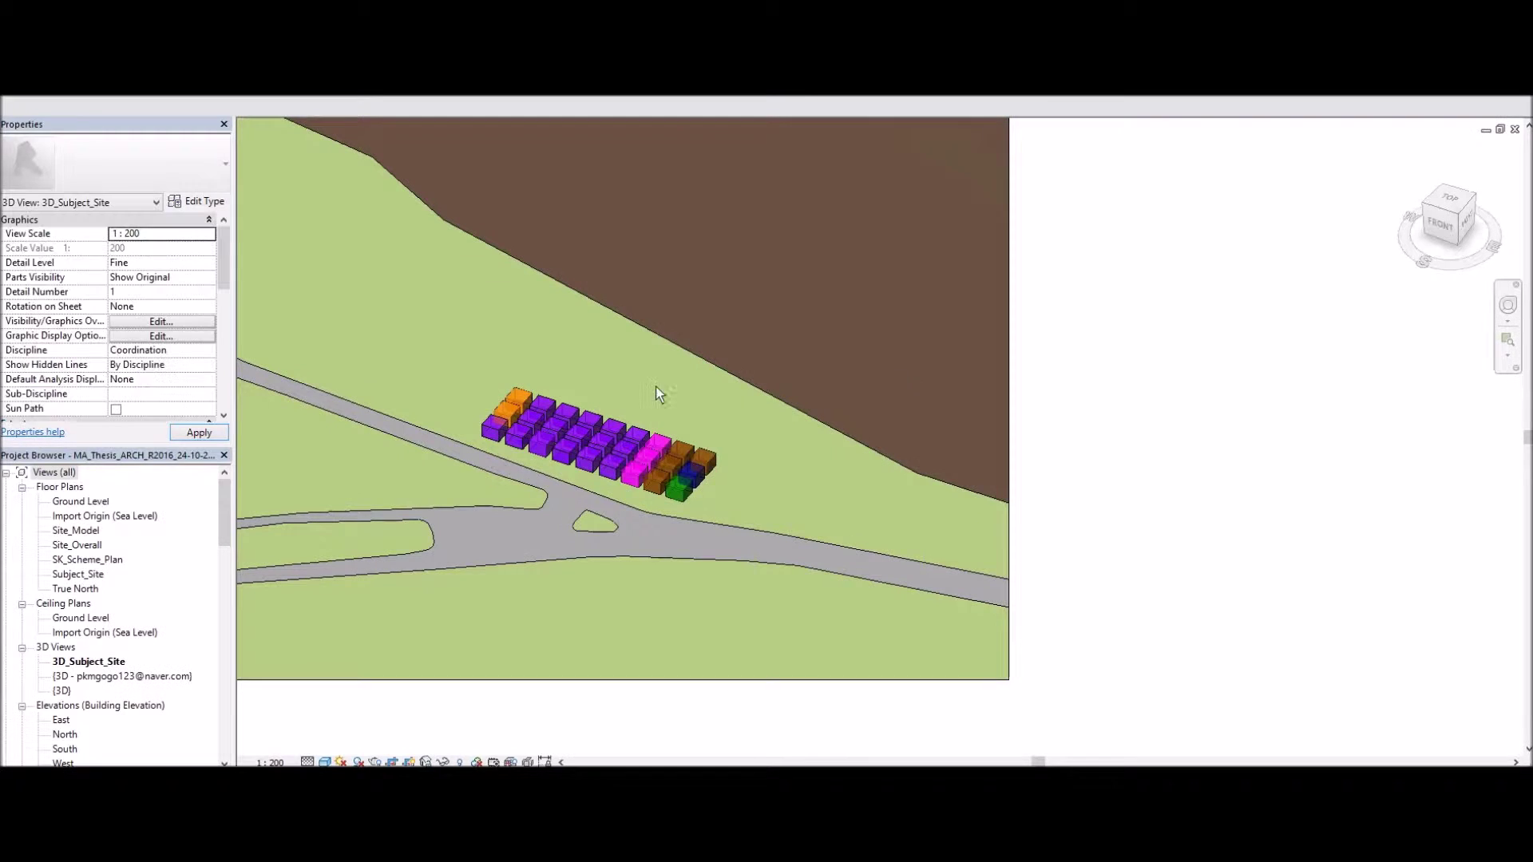
Tile the 3D site view and the Program_Schedule side by side using WT
middle_drag(655, 394, 682, 389)
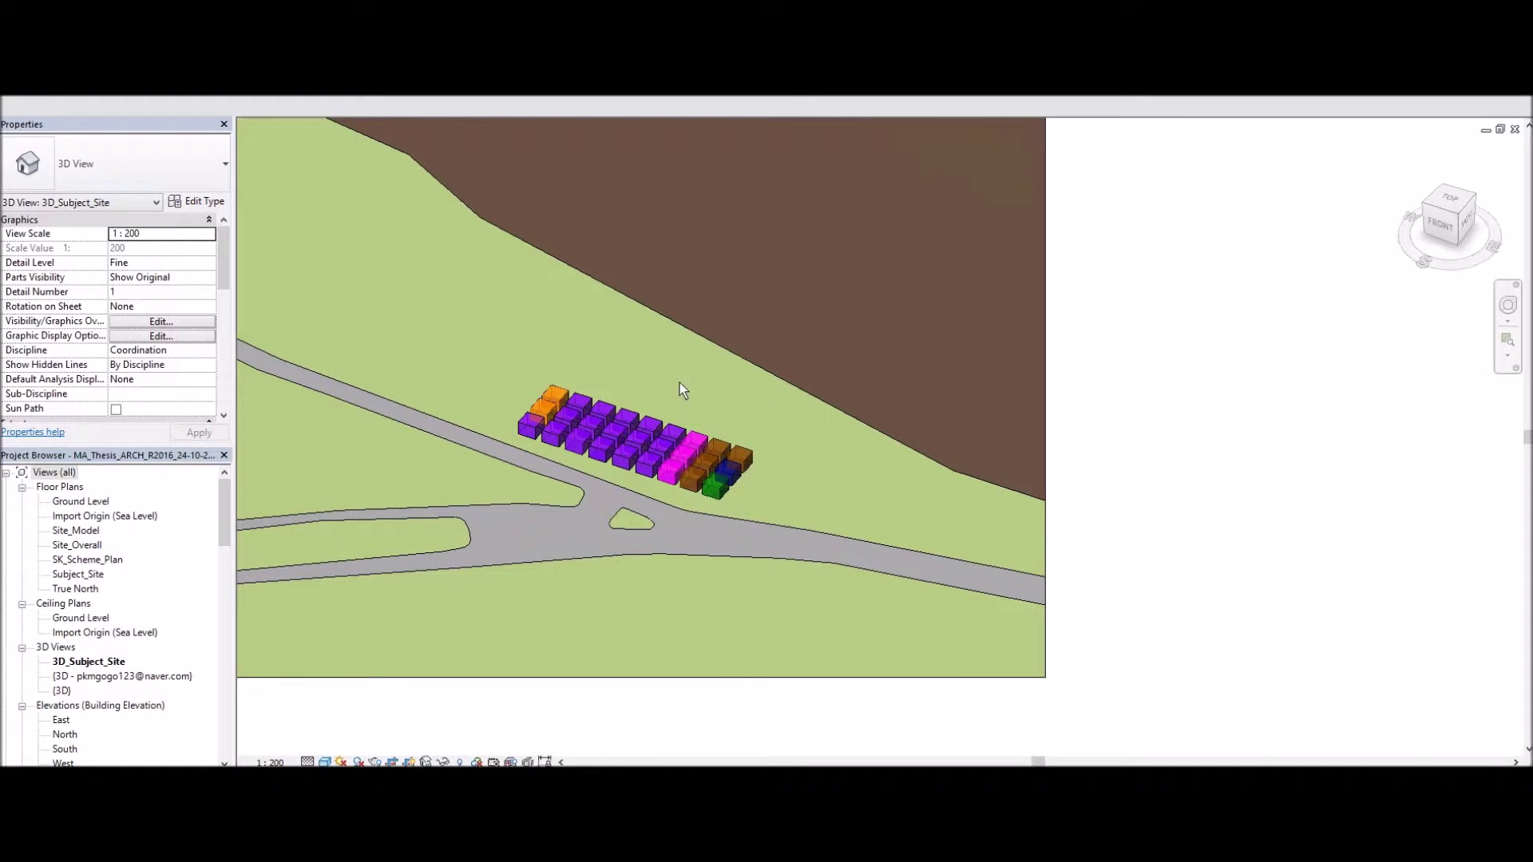
key(w)
key(t)
scroll(591, 432, up, 2)
scroll(586, 424, up, 2)
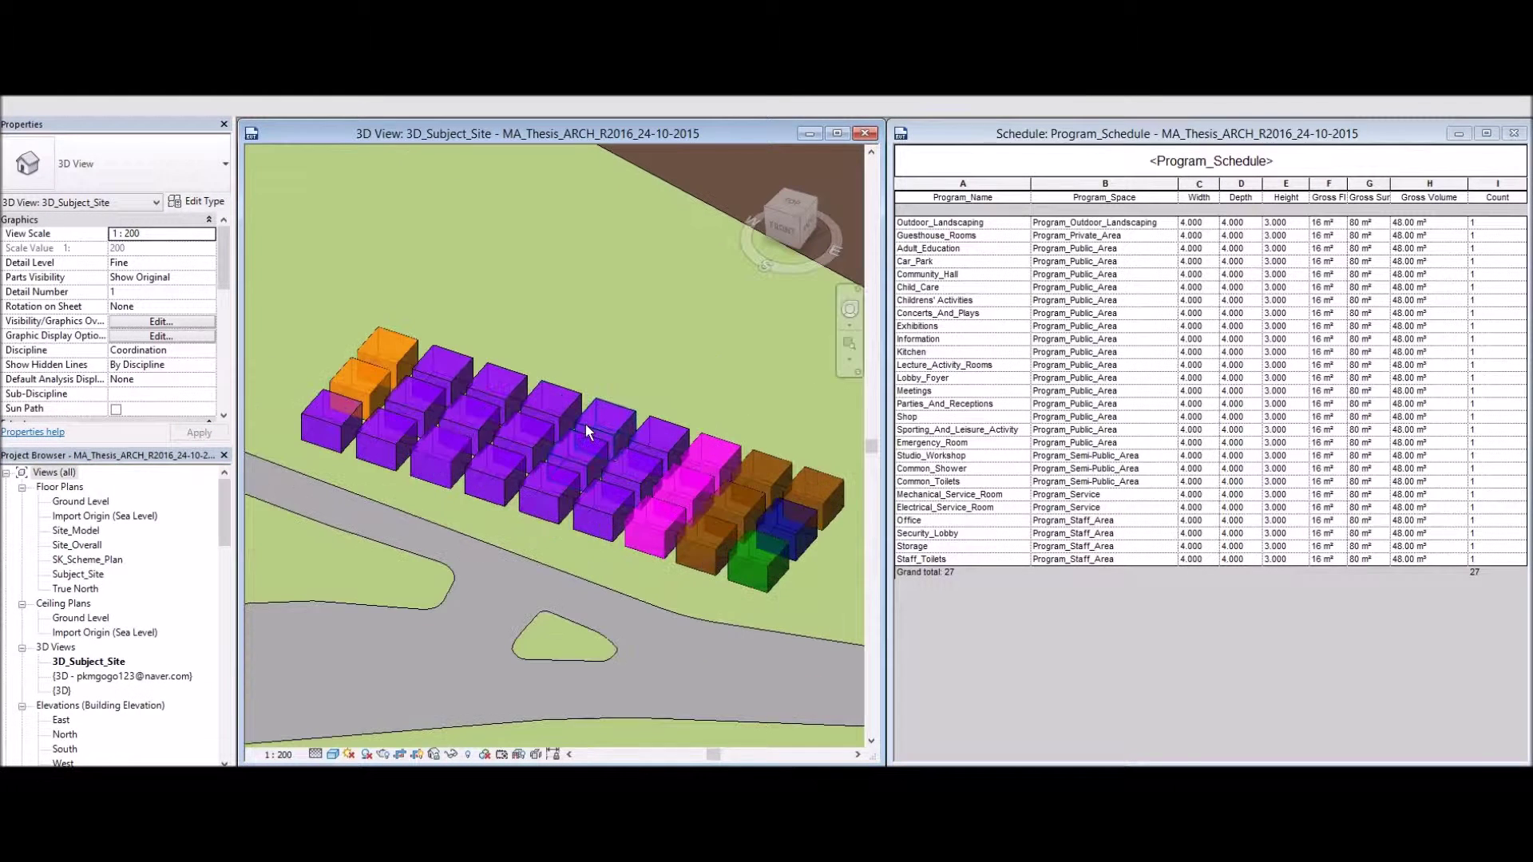
scroll(586, 424, down, 1)
scroll(543, 390, down, 1)
Box-select the site and filter the selection to the Mass category only, then cancel
drag(291, 254, 854, 611)
key(f)
key(i)
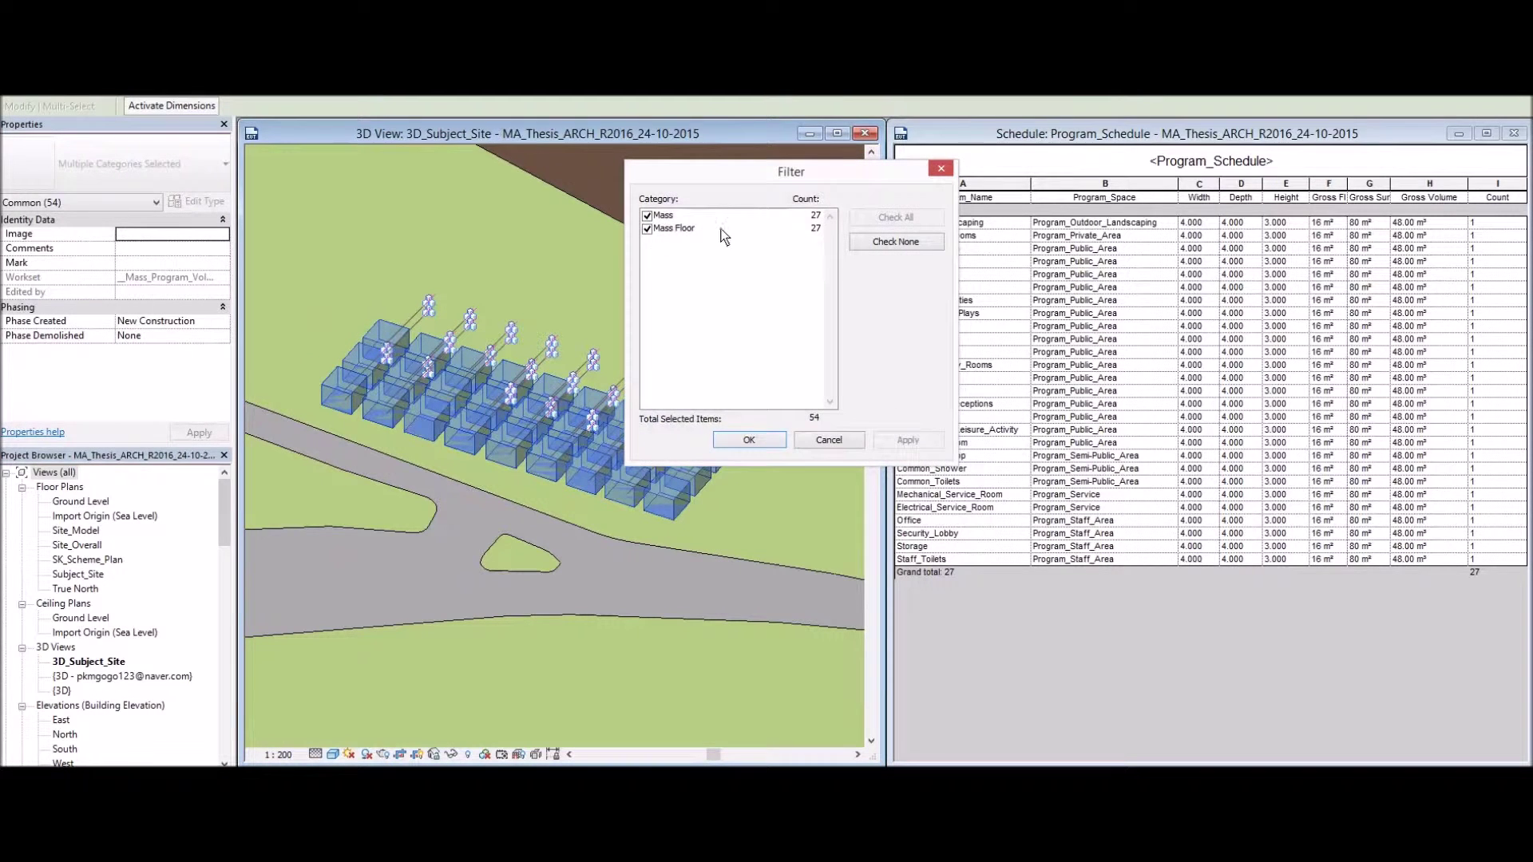
click(860, 242)
click(648, 215)
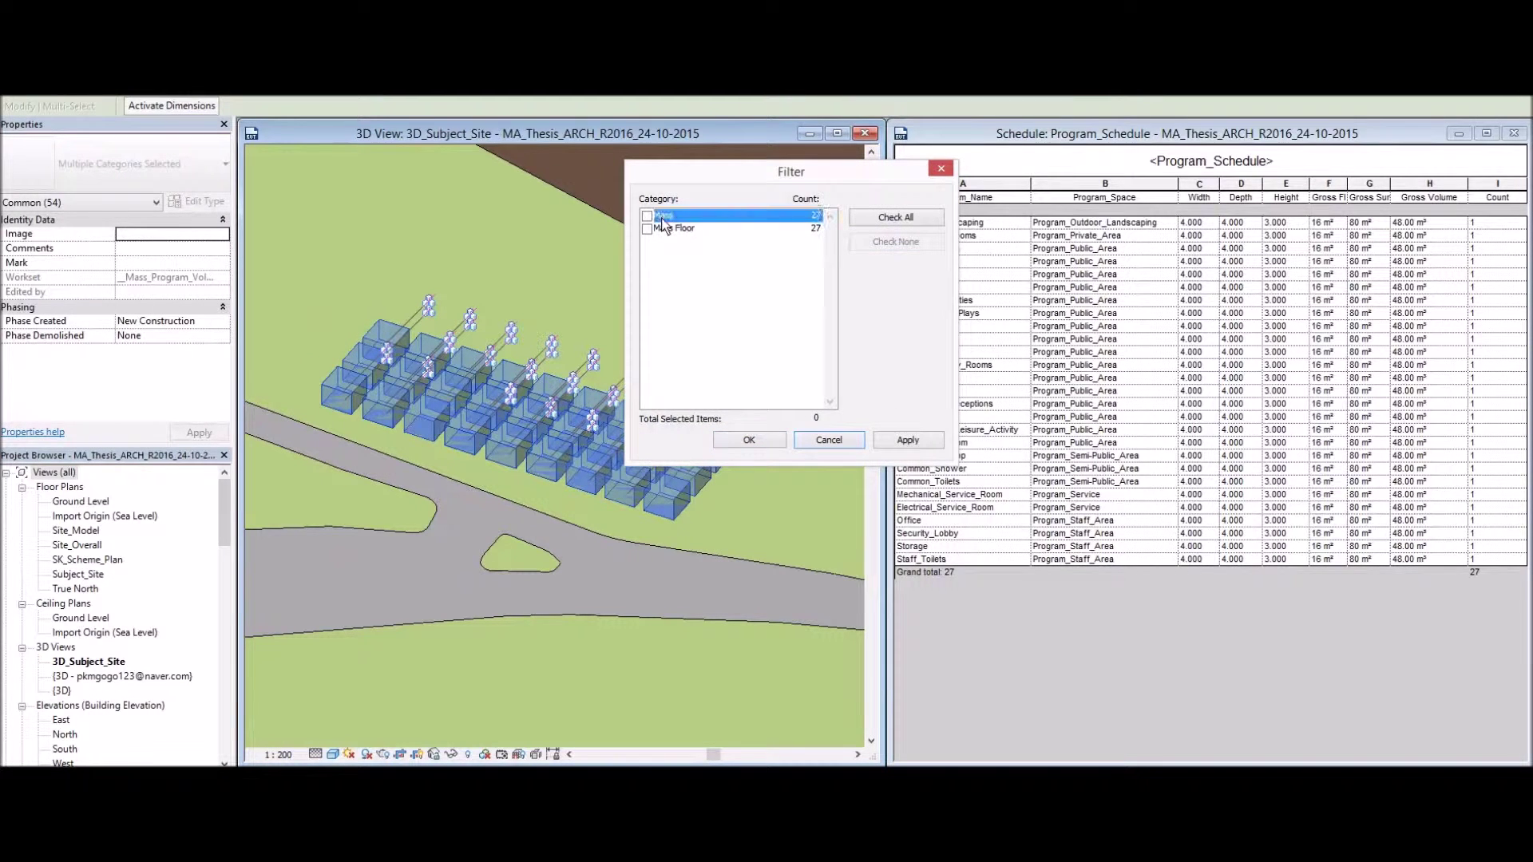
drag(843, 184, 765, 182)
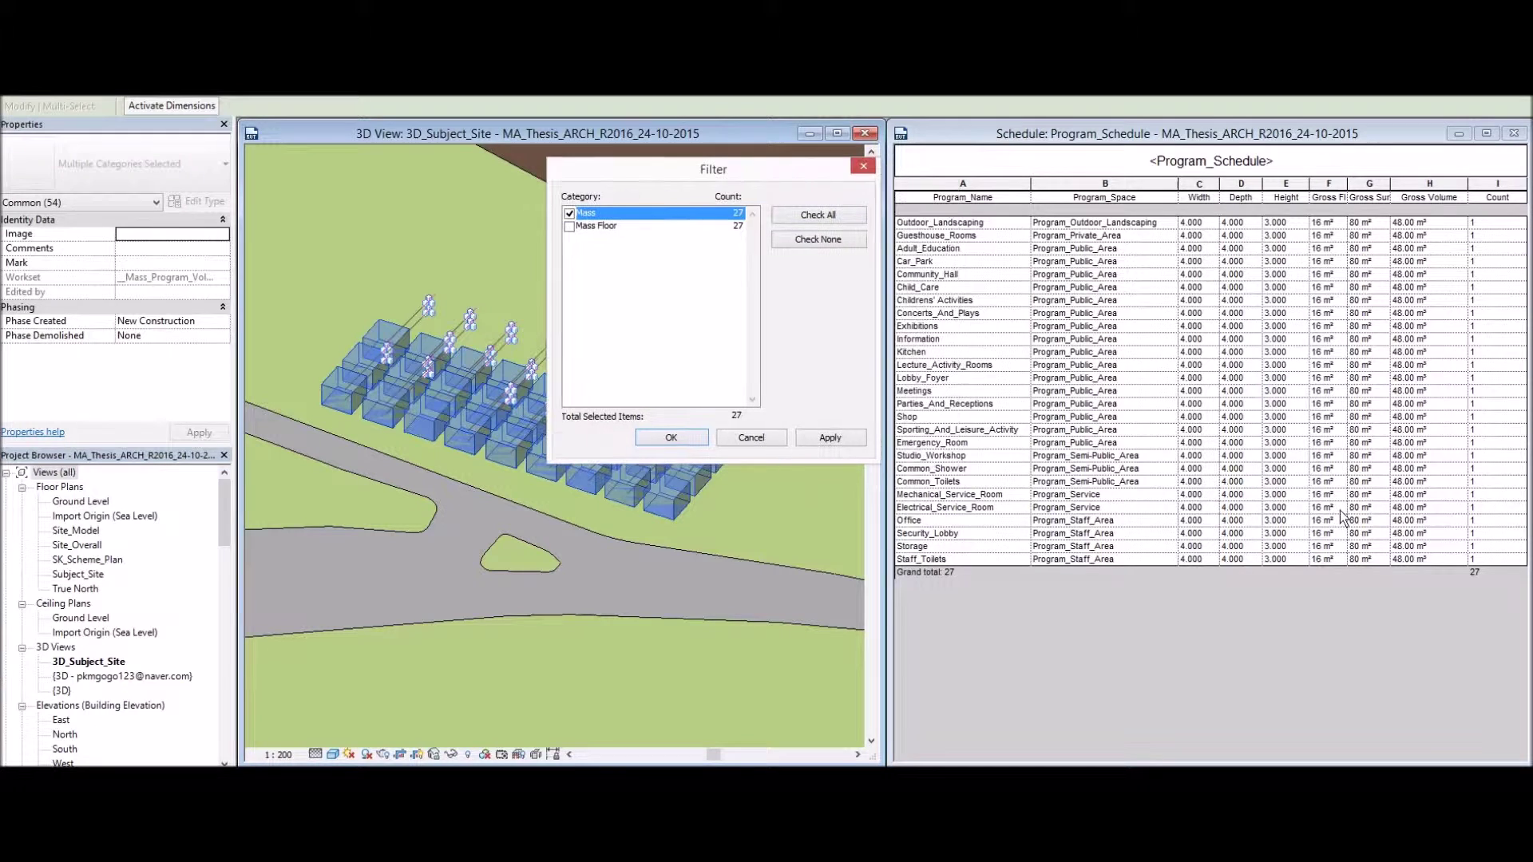
click(751, 437)
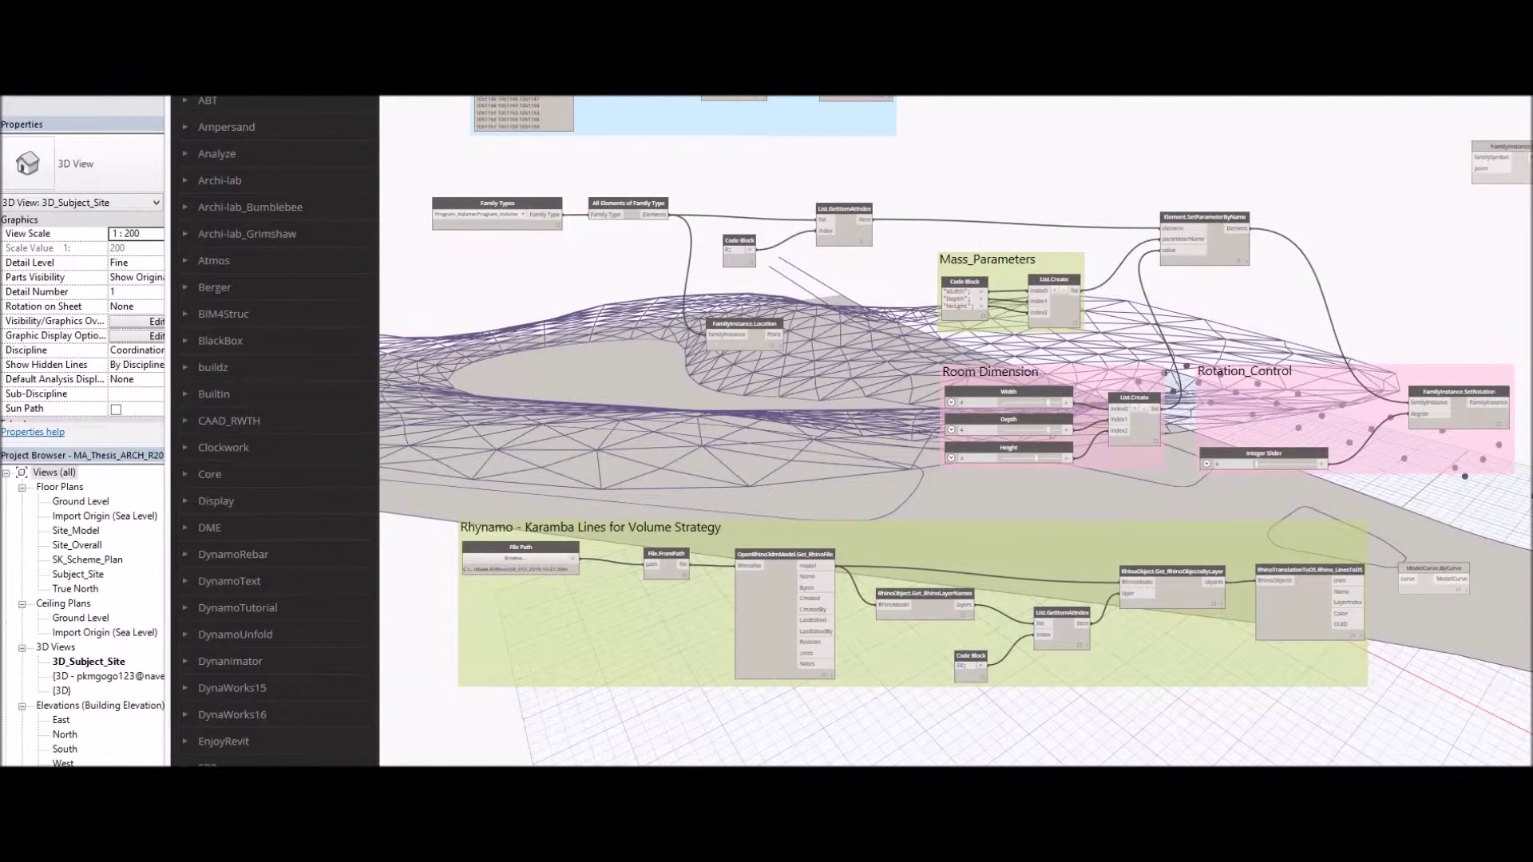
Orbit Dynamo's 3D background preview to a high oblique view of the site
scroll(849, 327, down, 10)
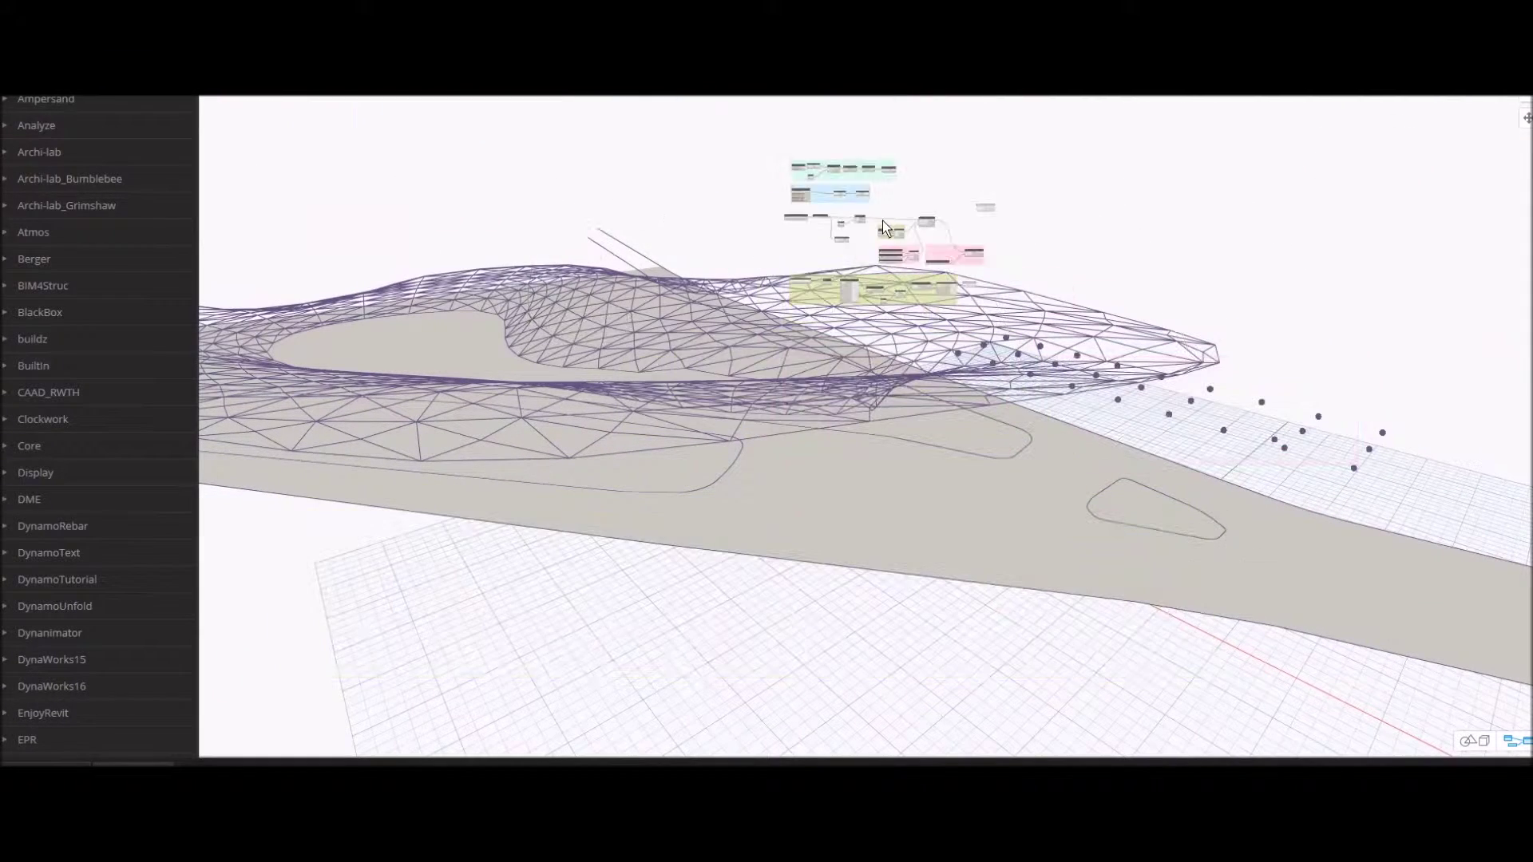
scroll(849, 328, up, 2)
scroll(816, 273, up, 2)
scroll(831, 289, up, 2)
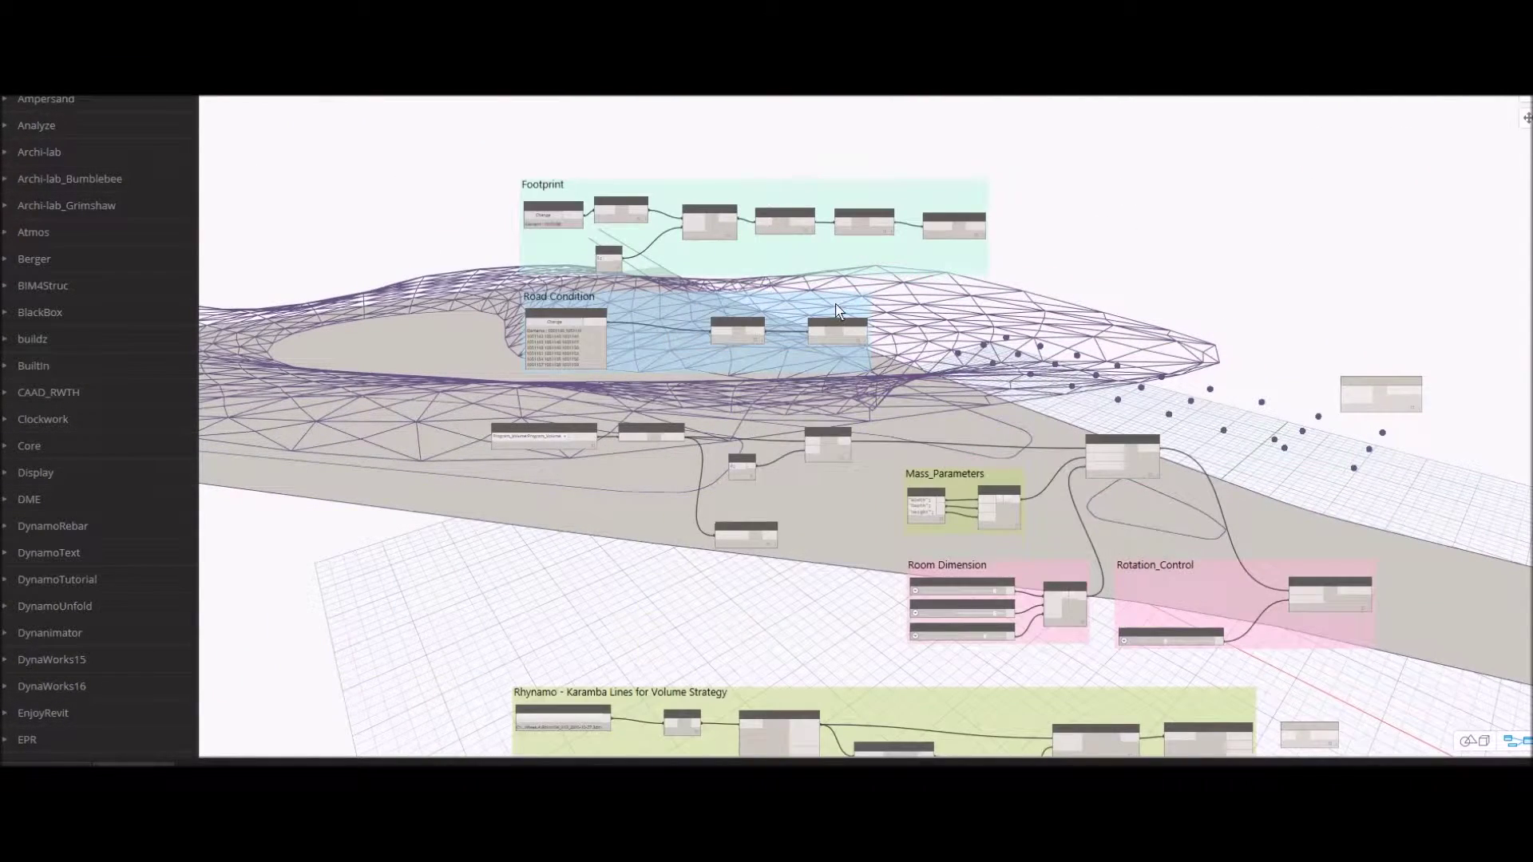
scroll(822, 272, up, 2)
key(ctrl+b)
mouse_move(850, 281)
right_down()
mouse_move(839, 334)
mouse_move(1205, 313)
mouse_move(1041, 317)
mouse_move(1196, 203)
mouse_move(1238, 235)
mouse_move(1168, 262)
right_up()
key(ctrl+b)
Connect the Rhynamo lines output to ModelCurve.ByCurve's curve input
scroll(951, 351, down, 2)
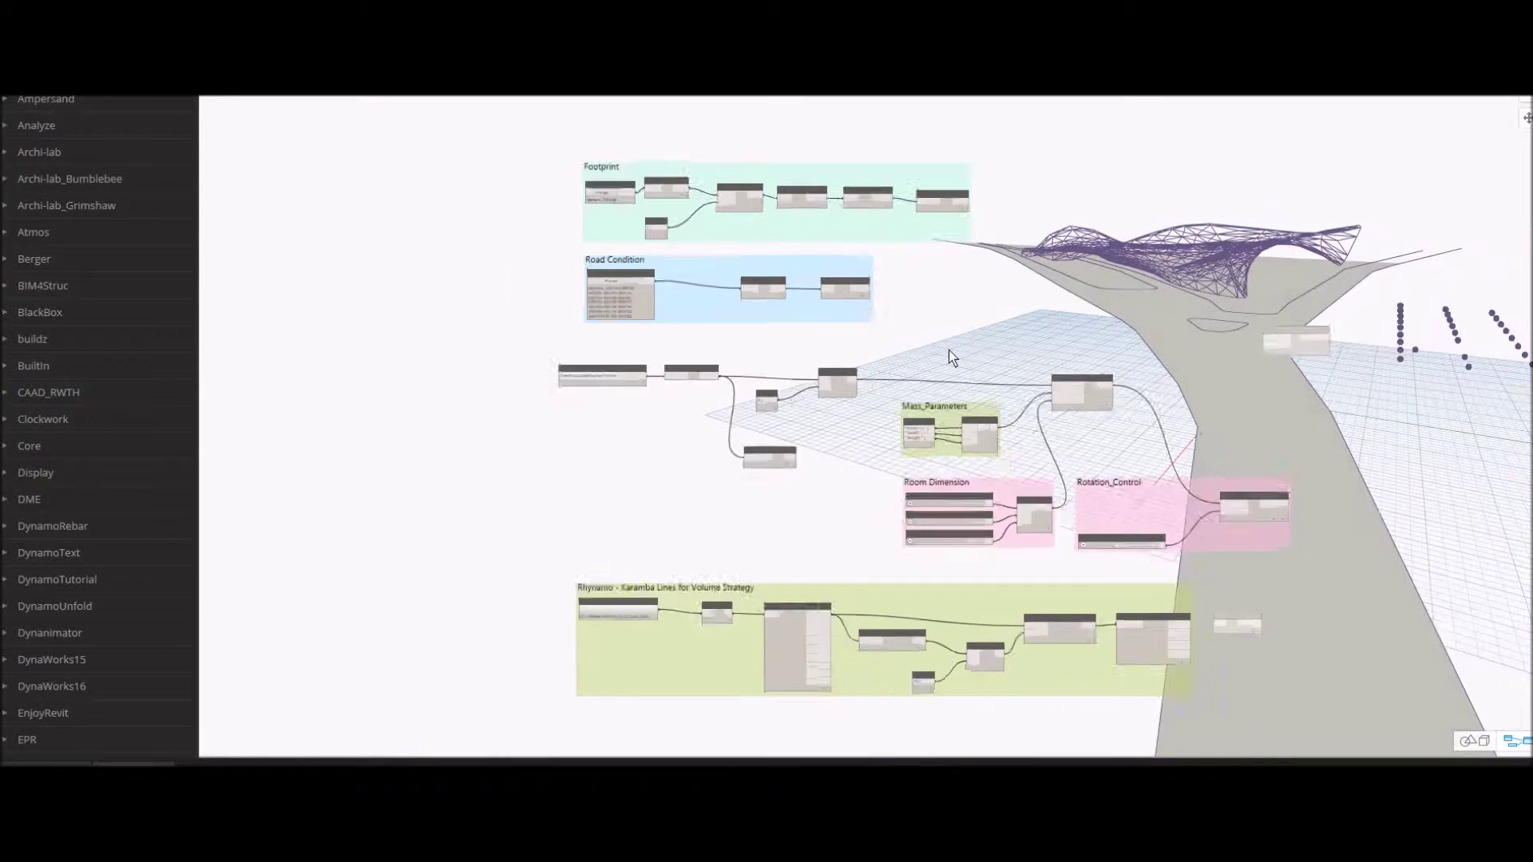
scroll(718, 300, up, 3)
scroll(711, 296, up, 1)
middle_drag(702, 631, 685, 308)
middle_drag(664, 475, 534, 328)
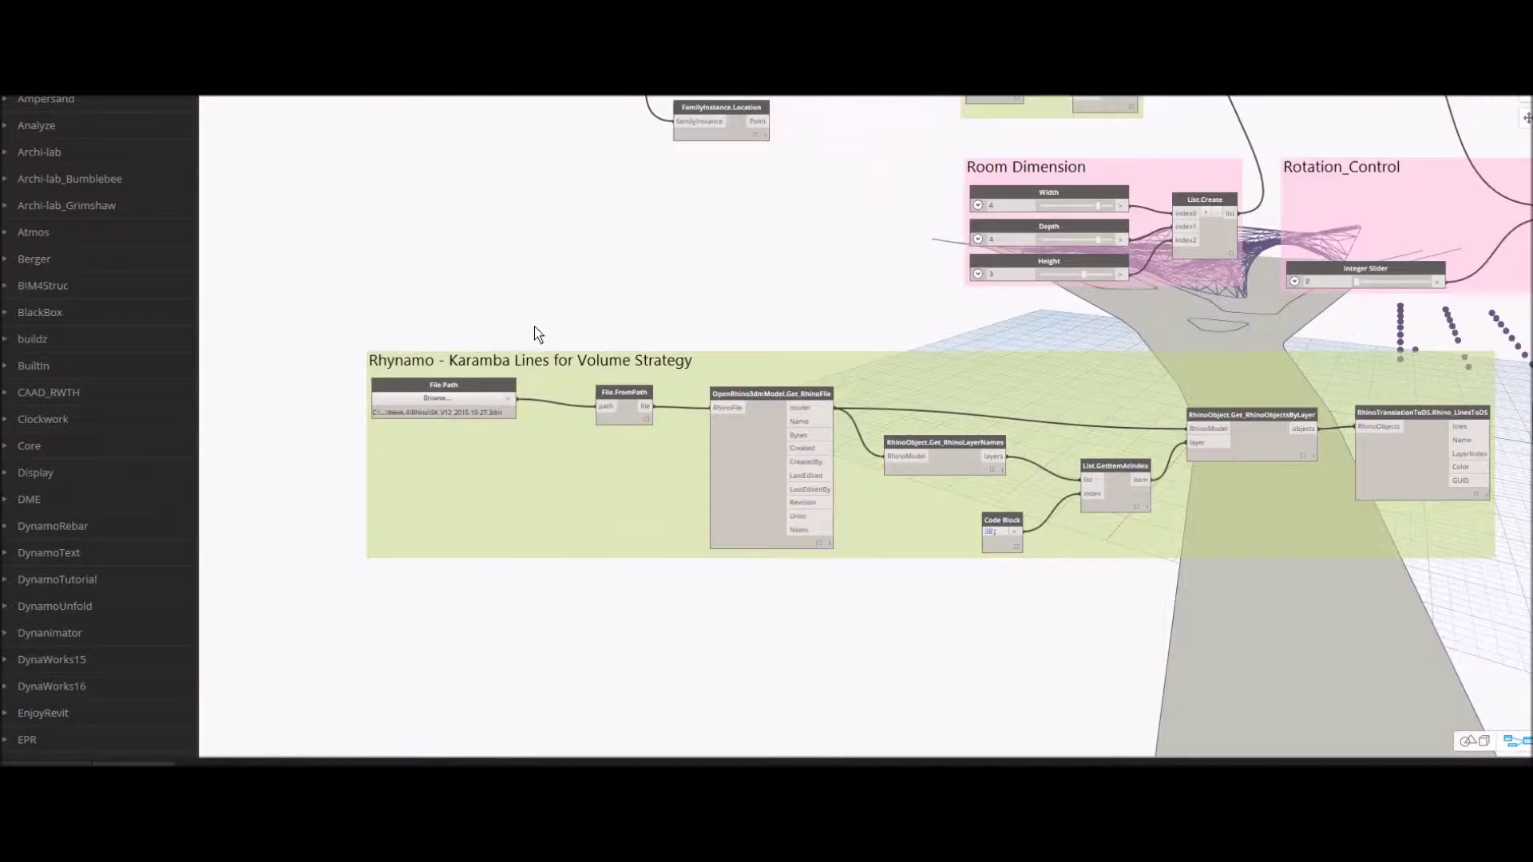
scroll(425, 317, up, 3)
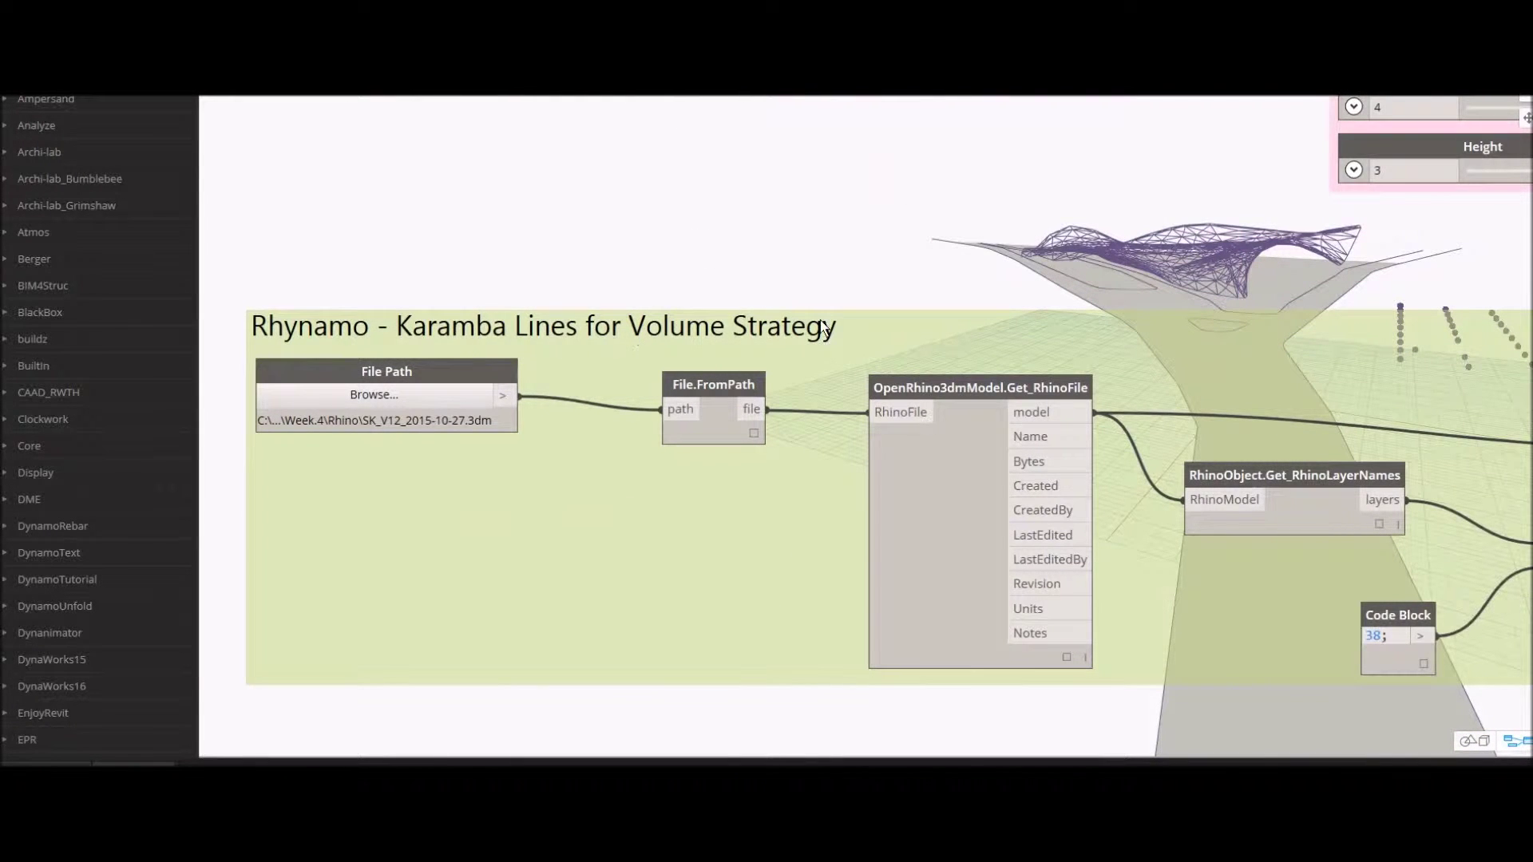
middle_drag(824, 329, 558, 343)
middle_drag(1062, 343, 816, 348)
middle_drag(1038, 310, 947, 333)
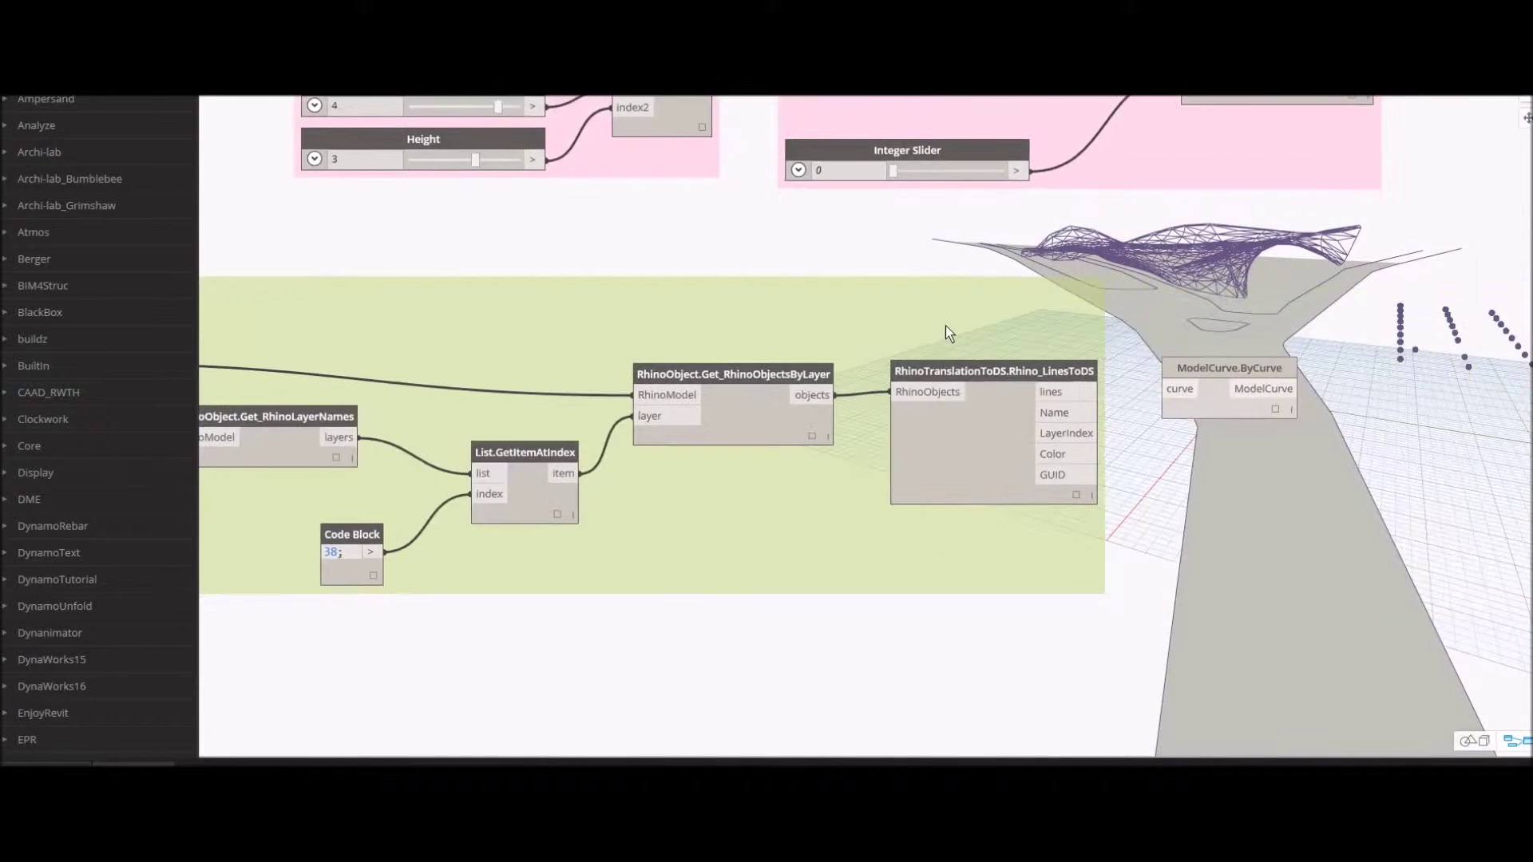
middle_drag(1060, 289, 1094, 371)
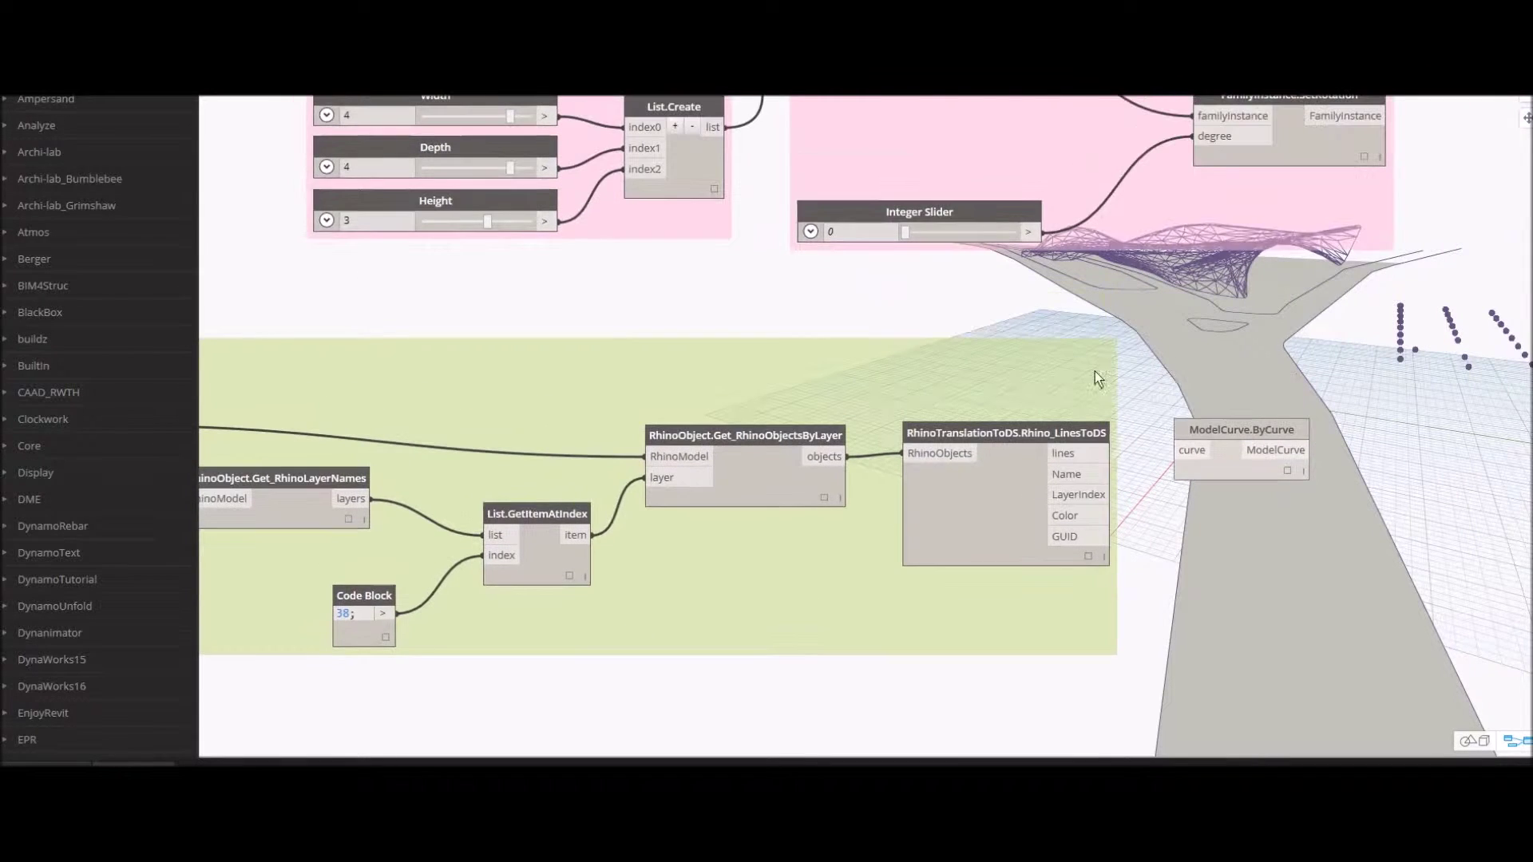
click(1182, 451)
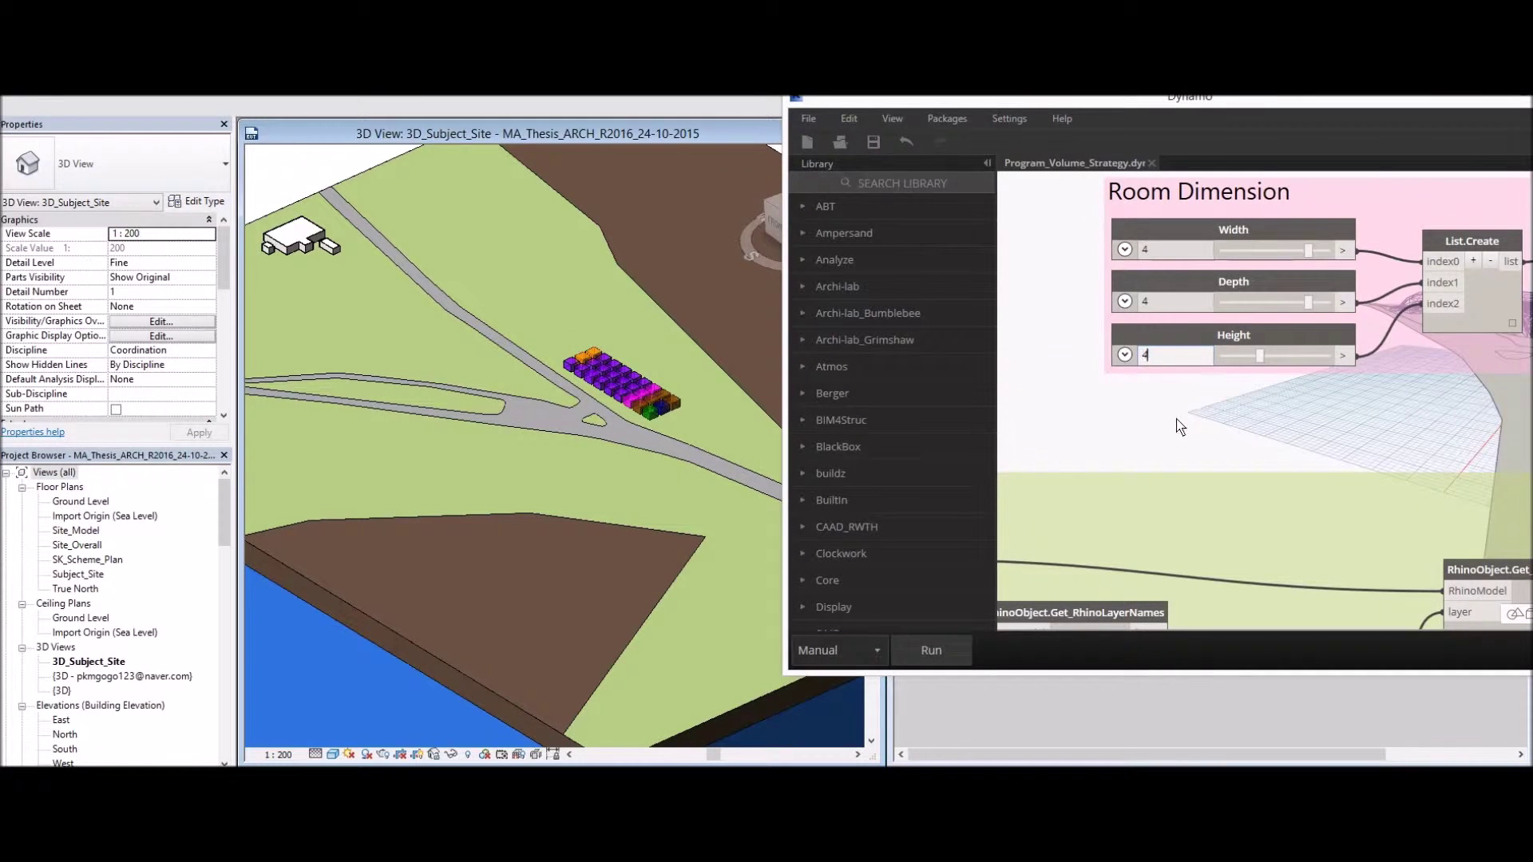
Inspect the new Rhino wireframe model lines at eye level in the Revit site view
scroll(1200, 461, down, 3)
scroll(1206, 456, down, 2)
scroll(1205, 456, down, 1)
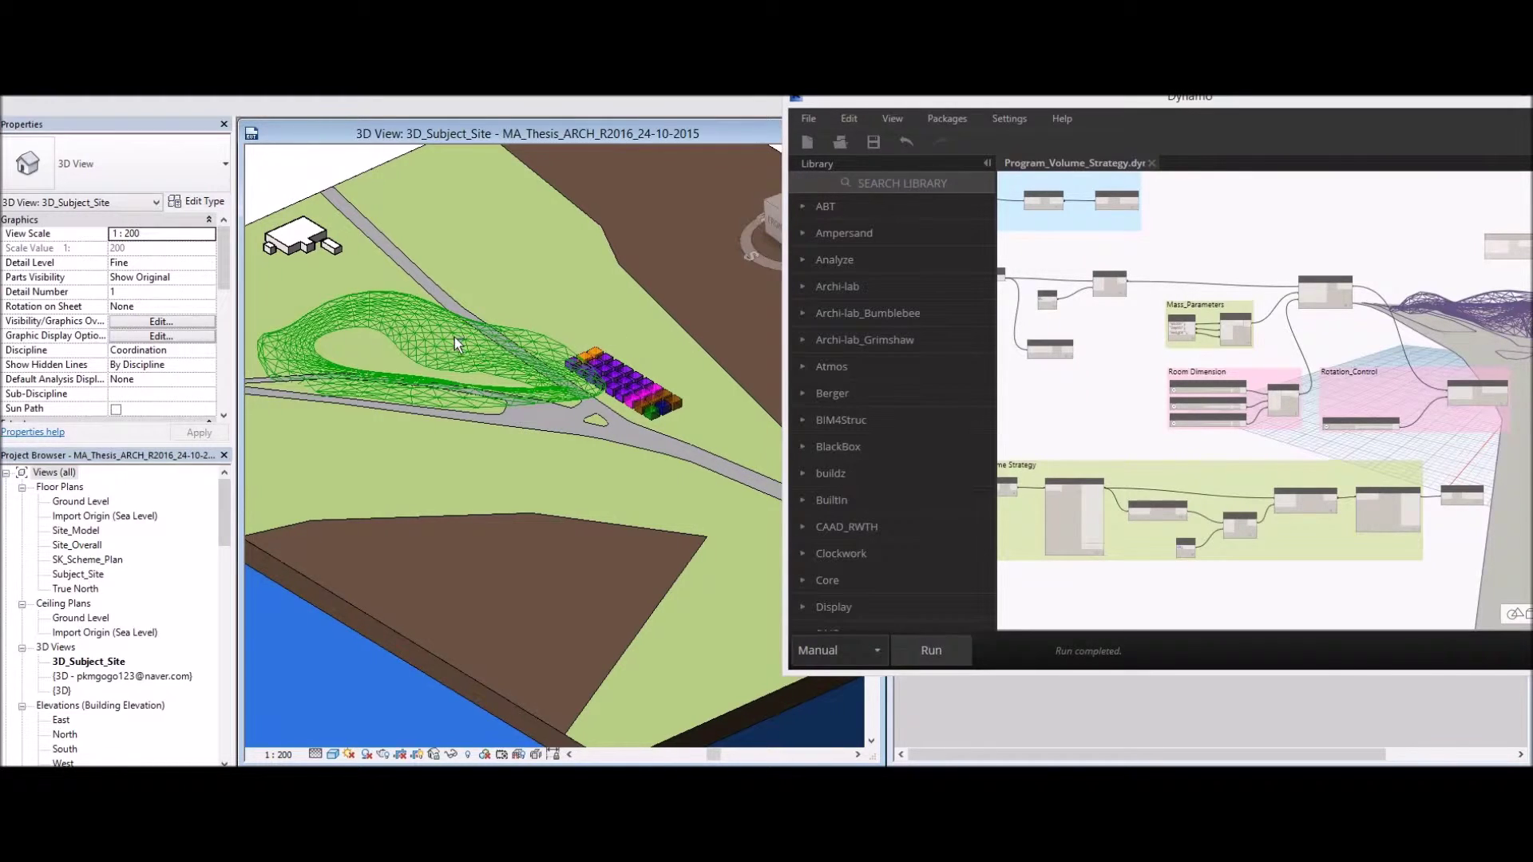
click(482, 342)
mouse_move(482, 341)
shift+middle_down()
mouse_move(521, 331)
mouse_move(447, 362)
mouse_move(645, 435)
mouse_move(582, 371)
mouse_move(683, 486)
mouse_move(629, 428)
mouse_move(507, 463)
shift+middle_up()
key(Escape)
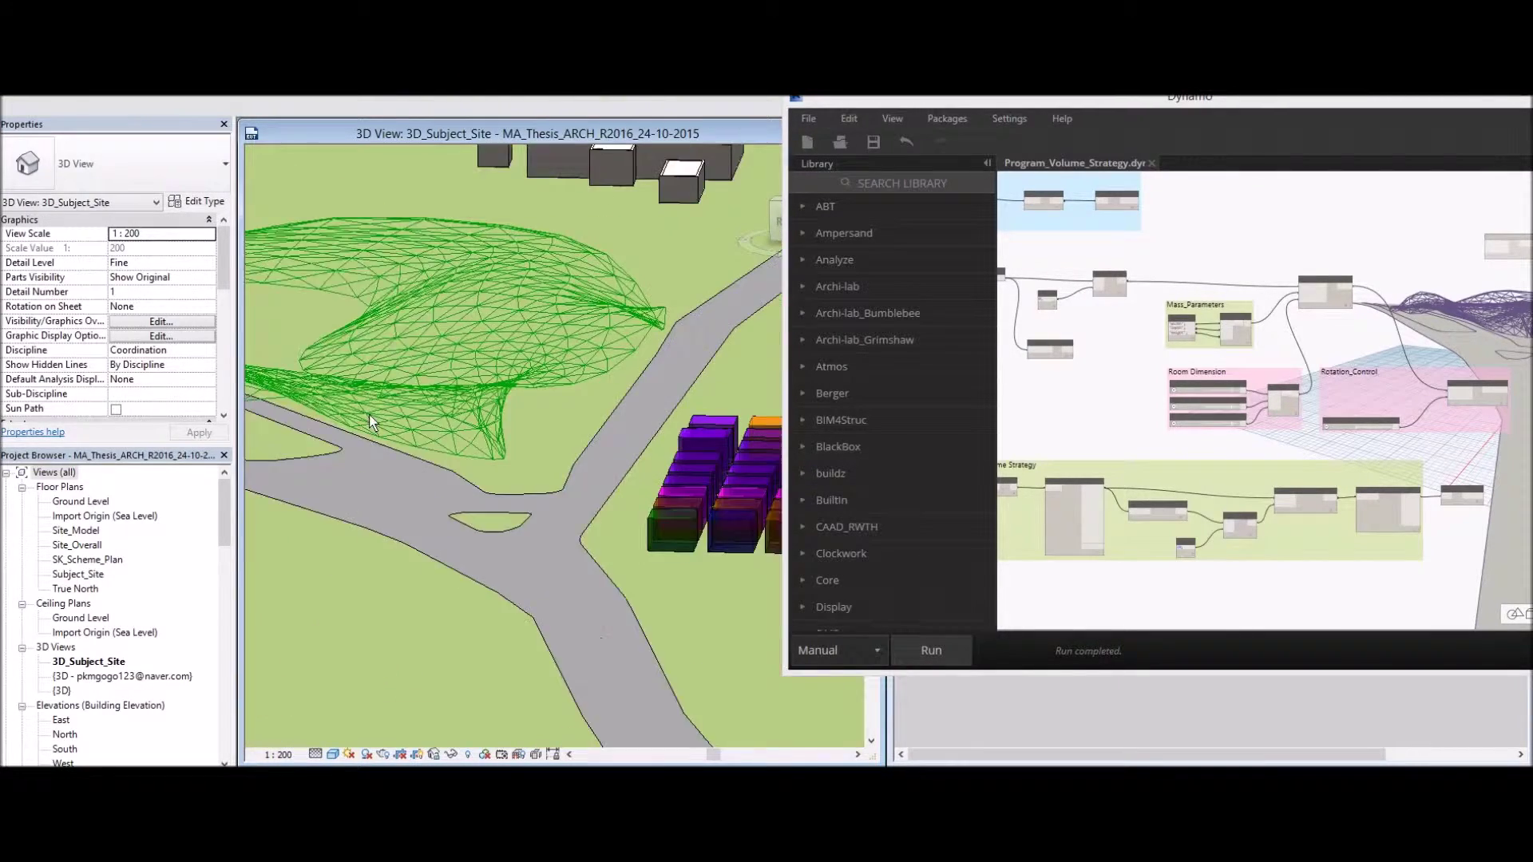
Select a mass, then move the Dynamo window upper-left to reveal the Program_Schedule
scroll(515, 447, up, 2)
scroll(523, 425, up, 1)
click(524, 424)
scroll(559, 455, up, 3)
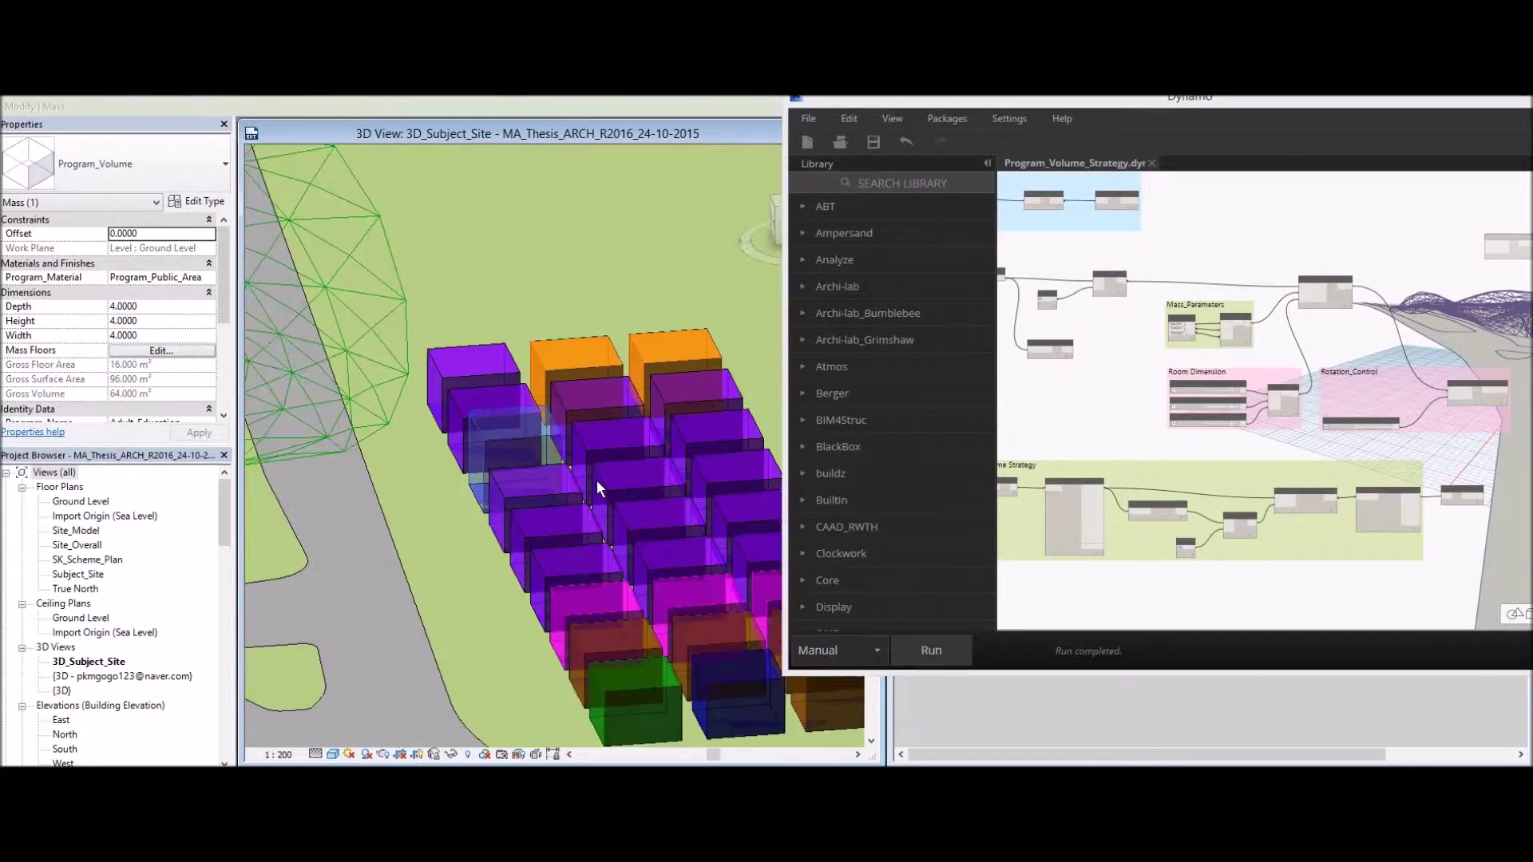
scroll(575, 447, up, 2)
shift+middle_drag(567, 429, 749, 427)
click(1070, 431)
mouse_move(1025, 96)
mouse_down()
mouse_move(572, 95)
mouse_move(719, 96)
mouse_move(719, 250)
mouse_move(408, 93)
mouse_move(494, 370)
mouse_move(495, 175)
mouse_up()
Set Dynamo's run mode to Automatic and raise the room height slider to 4.6
click(160, 623)
click(160, 662)
scroll(431, 431, up, 3)
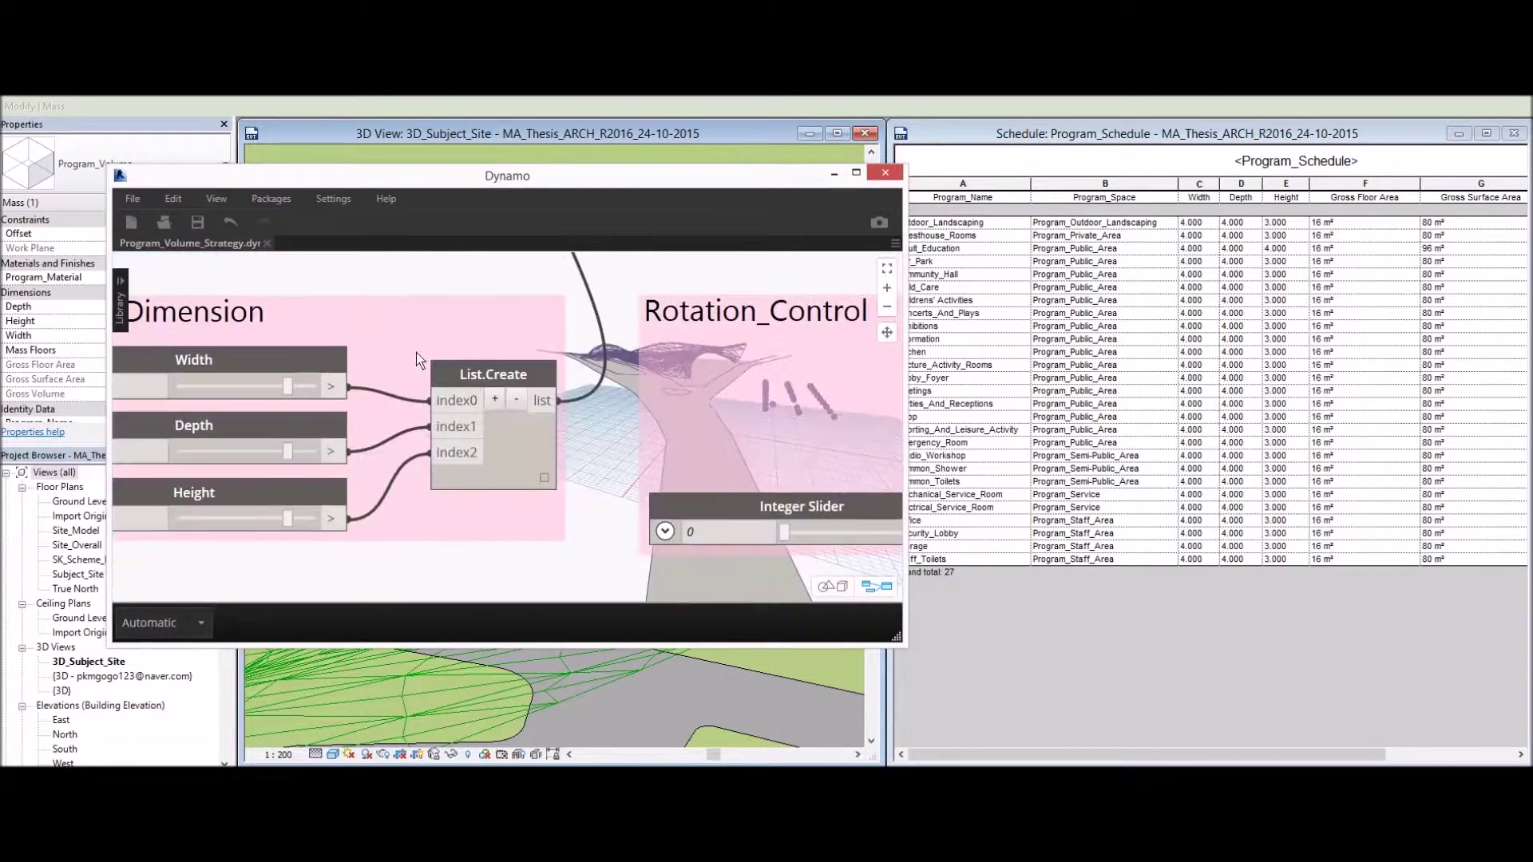
mouse_move(582, 125)
mouse_down()
mouse_move(1056, 247)
mouse_move(1147, 190)
mouse_up()
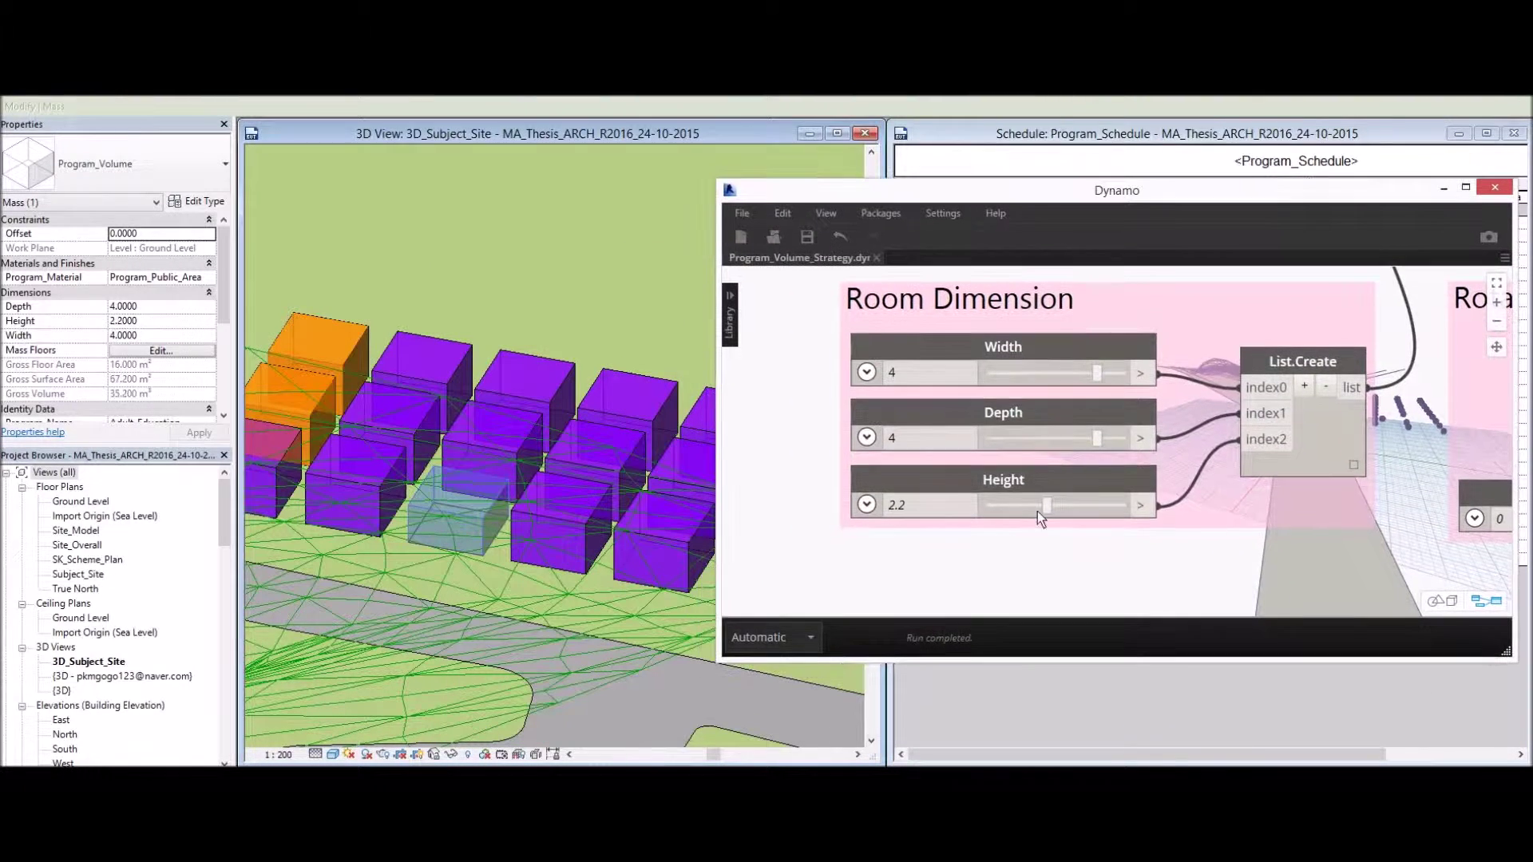
drag(998, 501, 1090, 501)
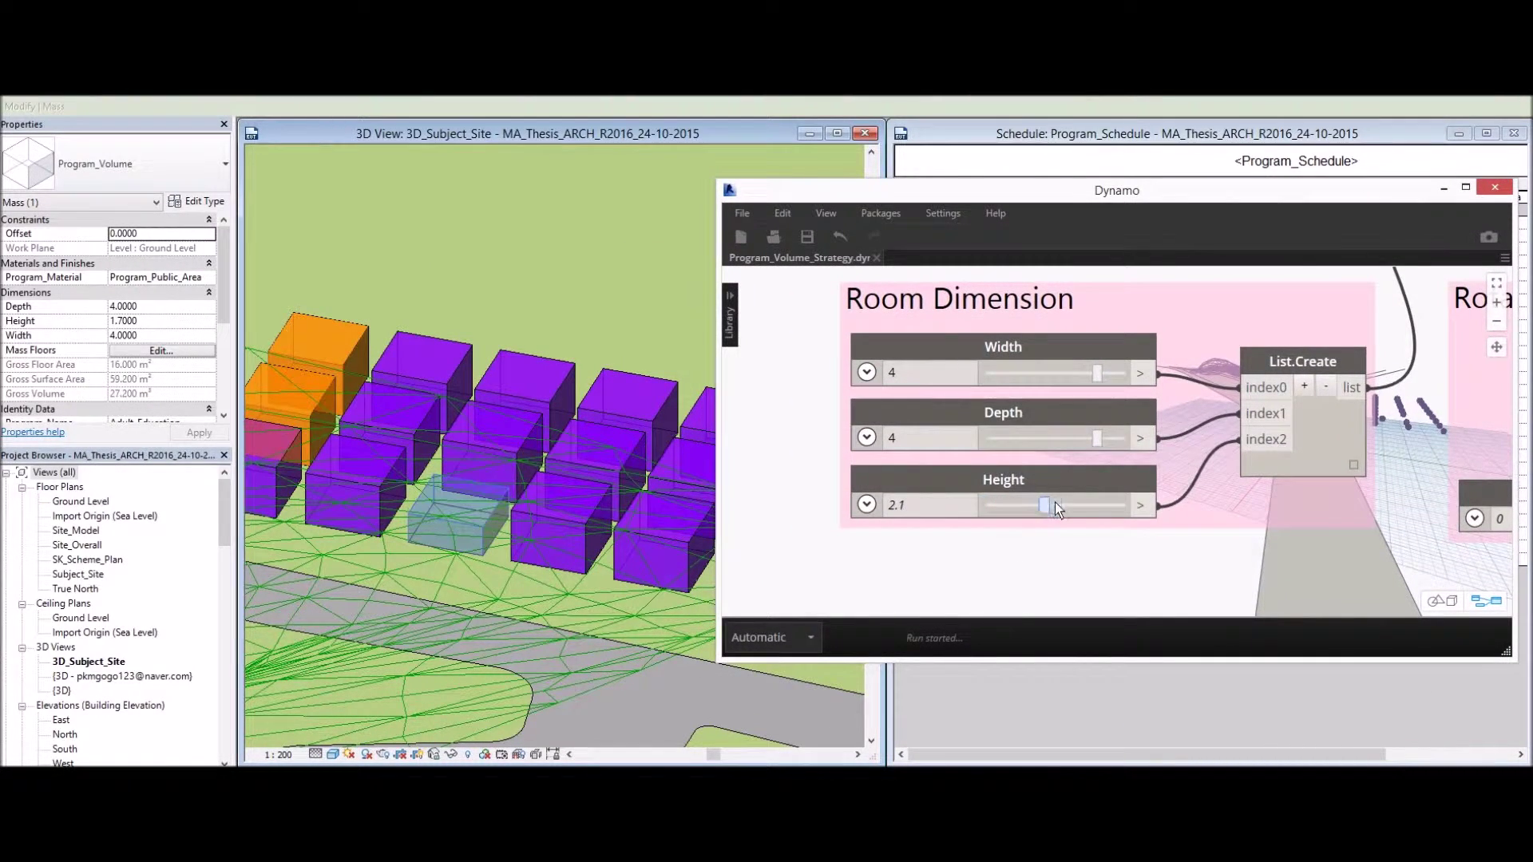
drag(1089, 501, 1114, 504)
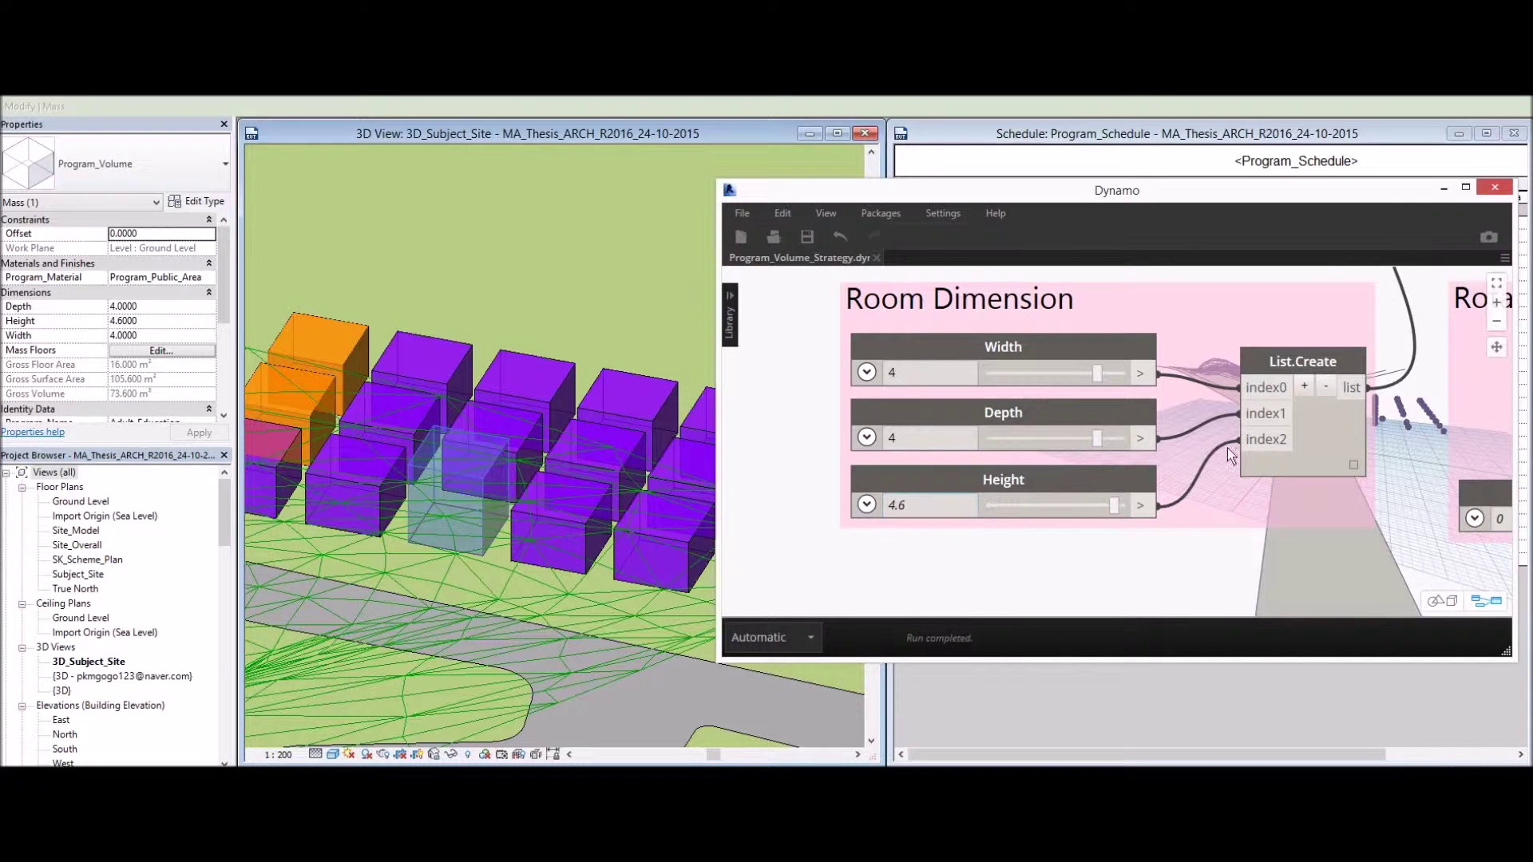
Reset the masses' rotation slider to 0
drag(1269, 190, 959, 257)
scroll(1094, 592, down, 3)
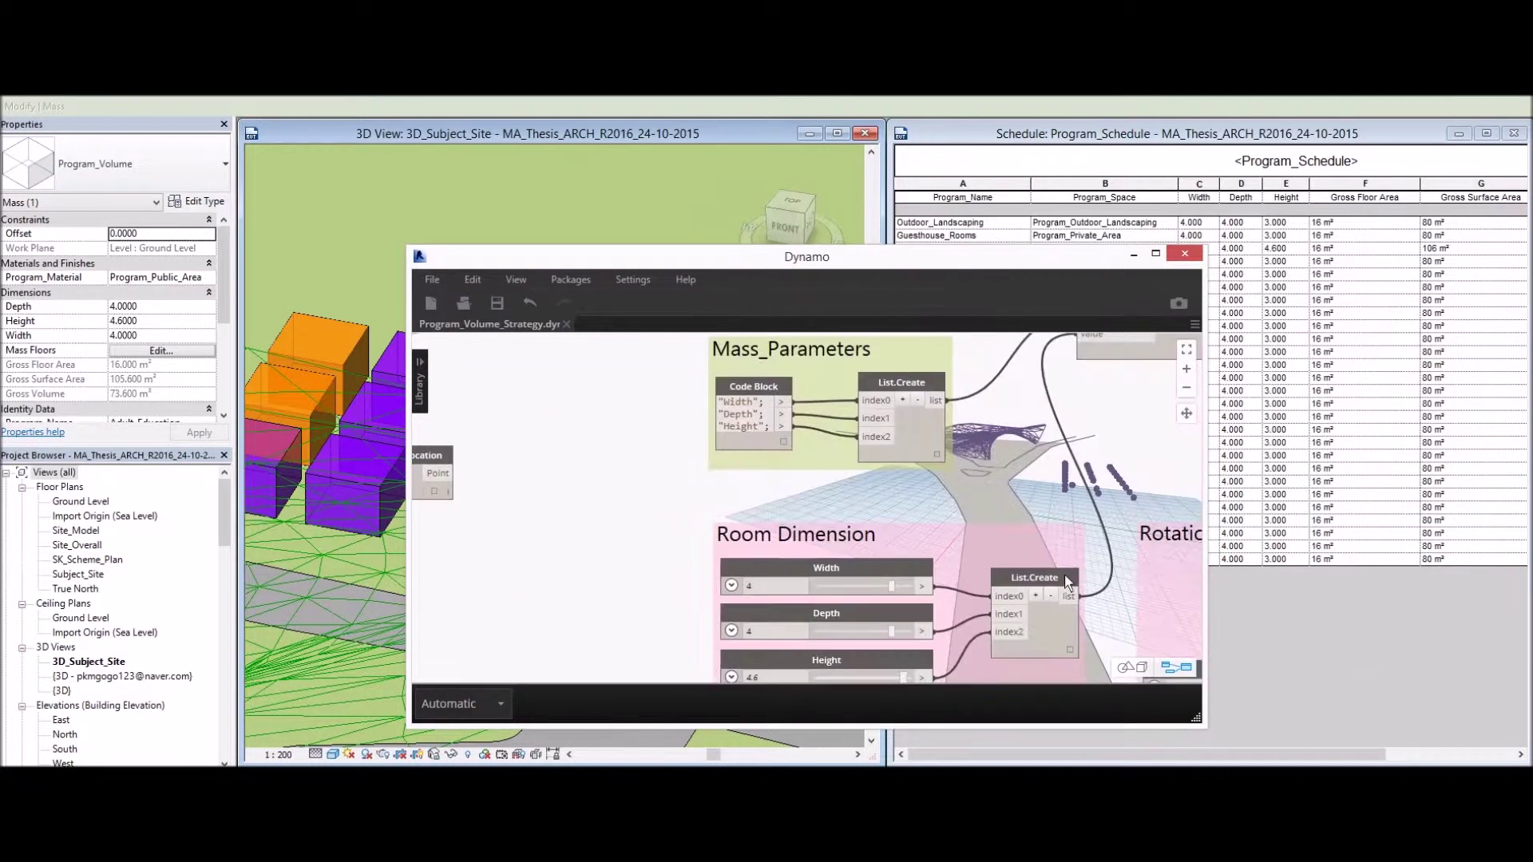
scroll(1018, 587, up, 2)
drag(877, 255, 1077, 255)
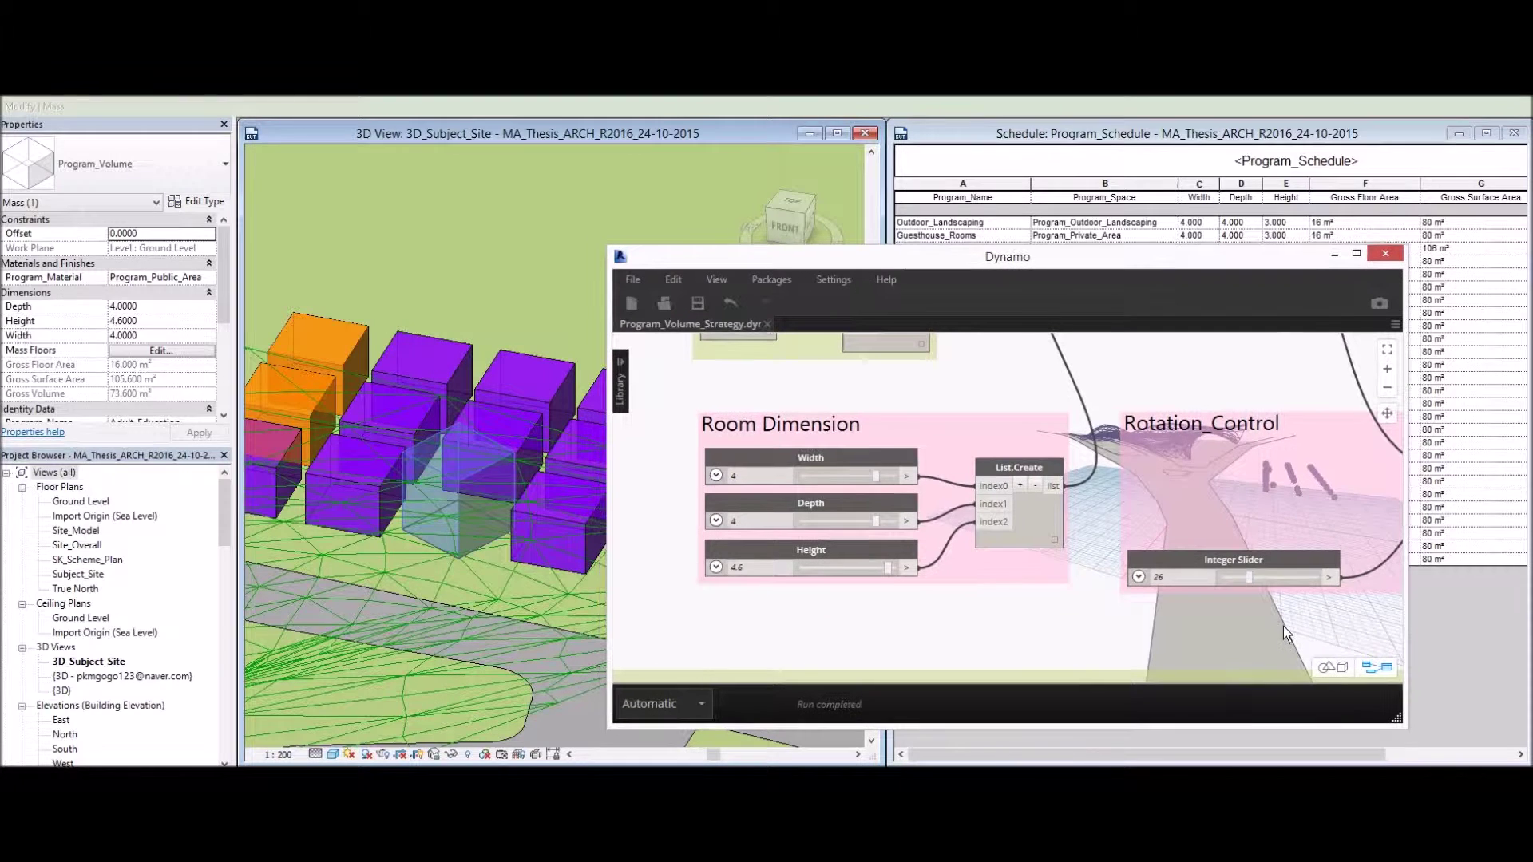
drag(1281, 576, 1197, 566)
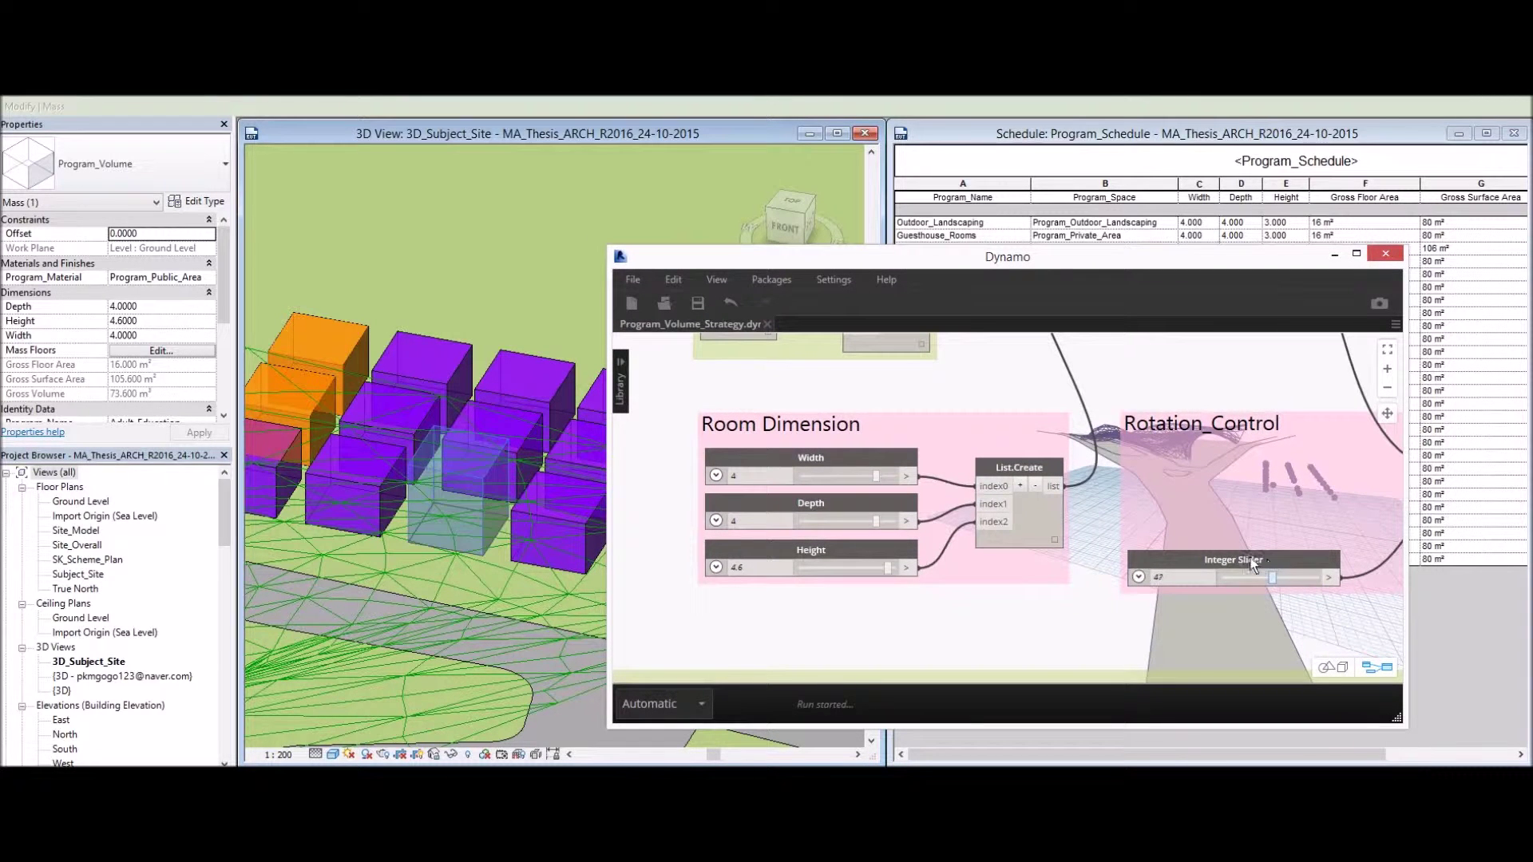
Reduce the room width to 2.1 and check the Adult_Education schedule row
drag(1155, 266, 763, 249)
drag(639, 239, 635, 162)
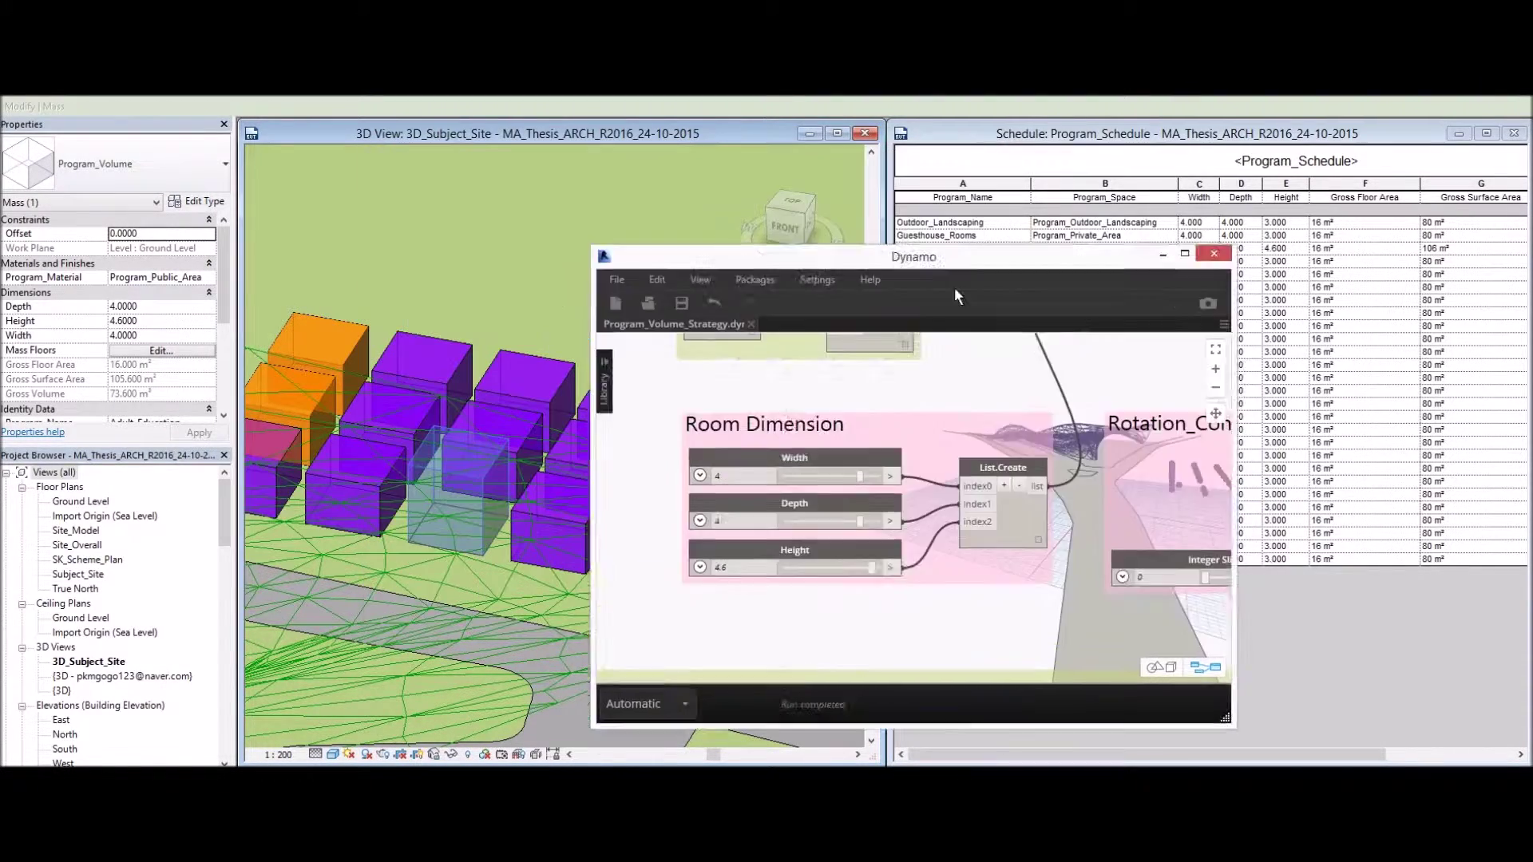
drag(215, 162, 604, 310)
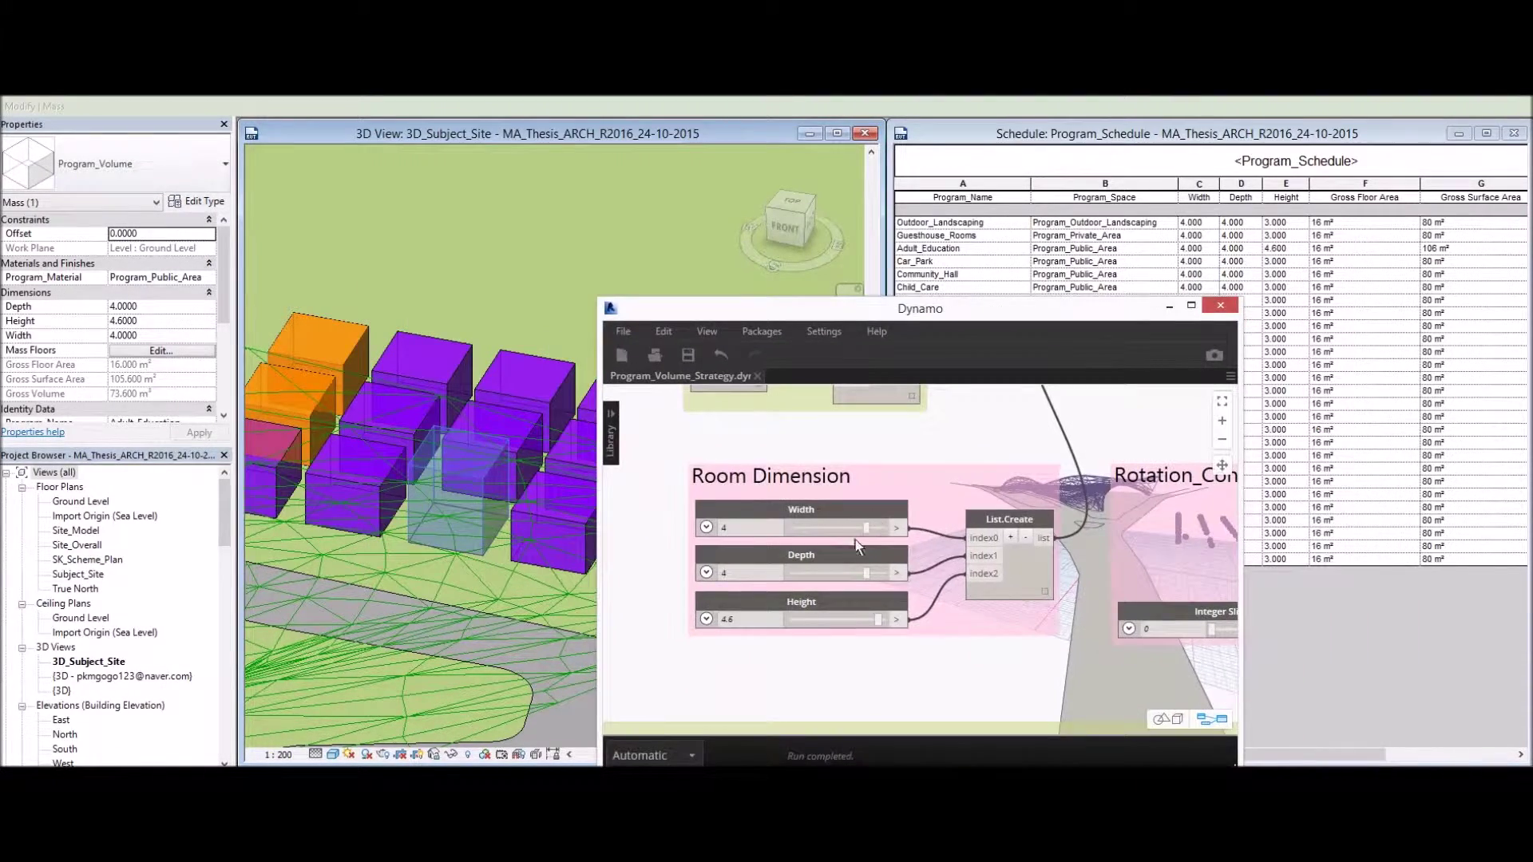
mouse_move(861, 530)
mouse_down()
mouse_move(818, 530)
mouse_move(832, 527)
mouse_up()
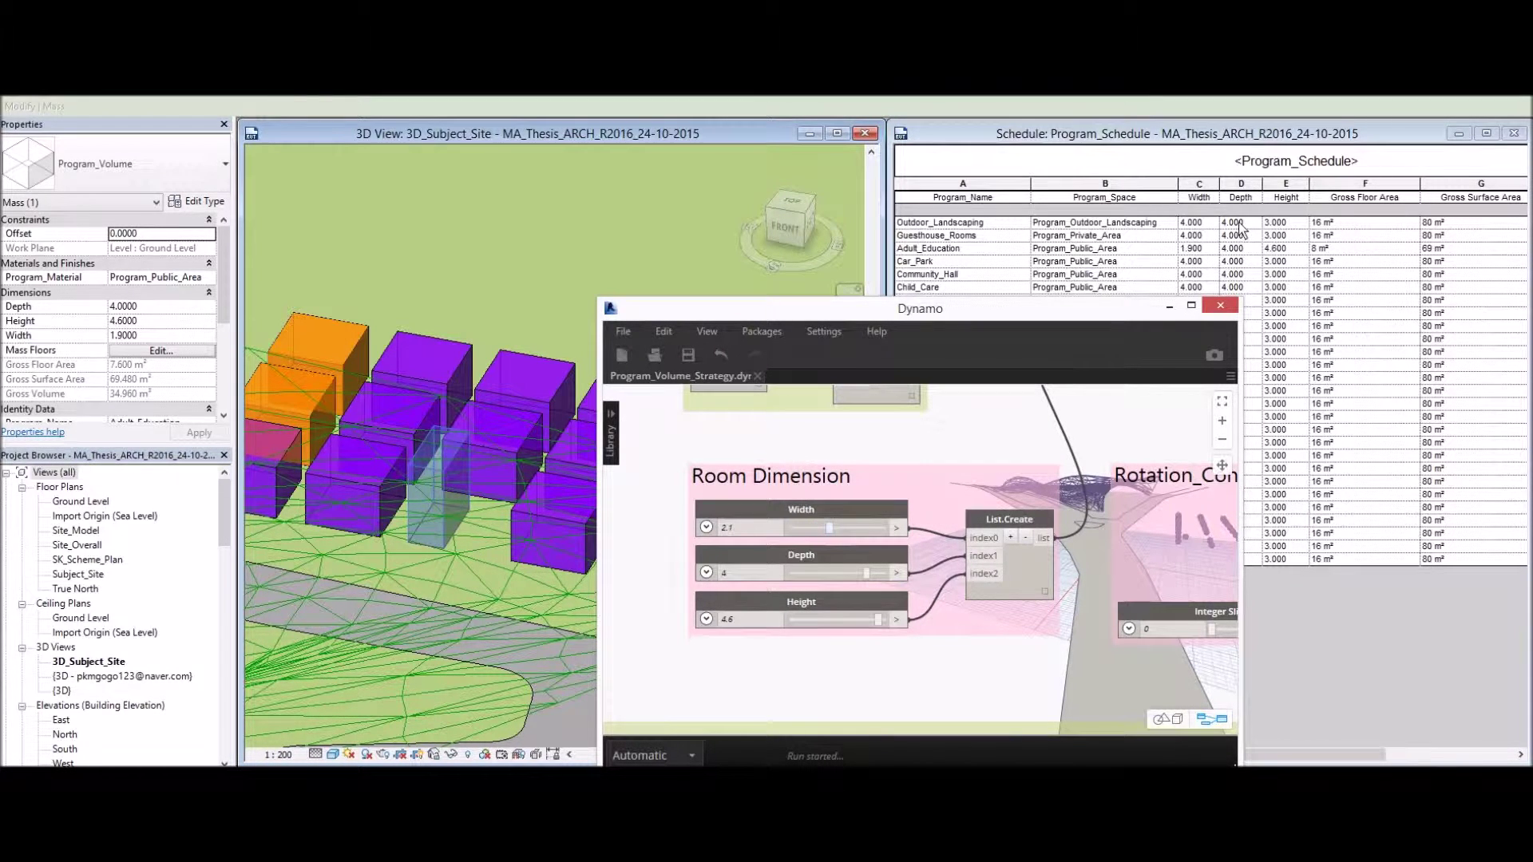
click(1166, 253)
click(963, 249)
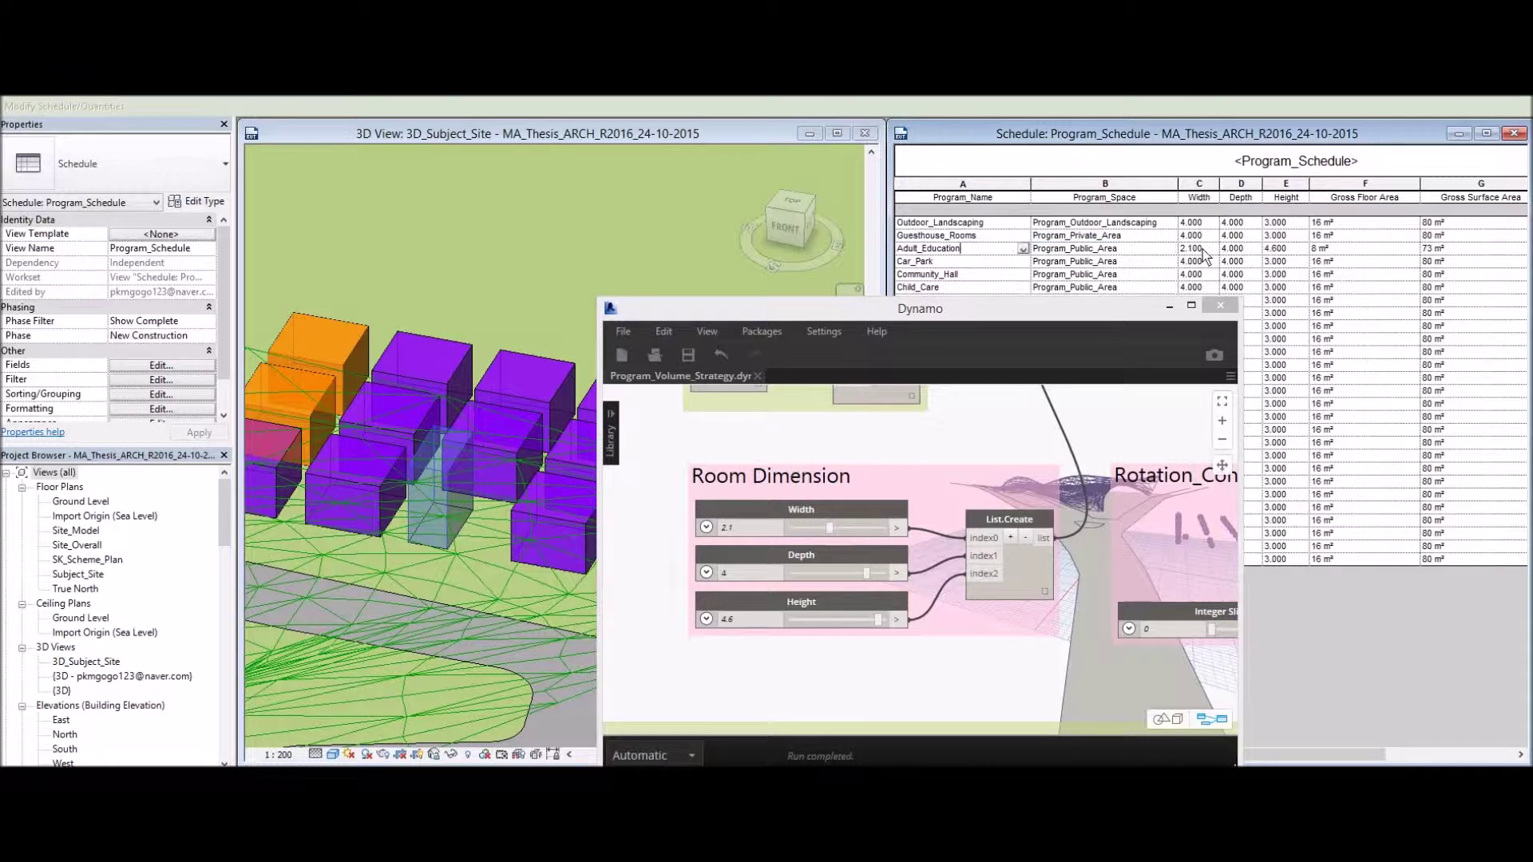
Set the room depth to 2.3 and the rotation to 29
mouse_move(856, 576)
mouse_down()
mouse_move(817, 577)
mouse_move(885, 572)
mouse_move(832, 573)
mouse_up()
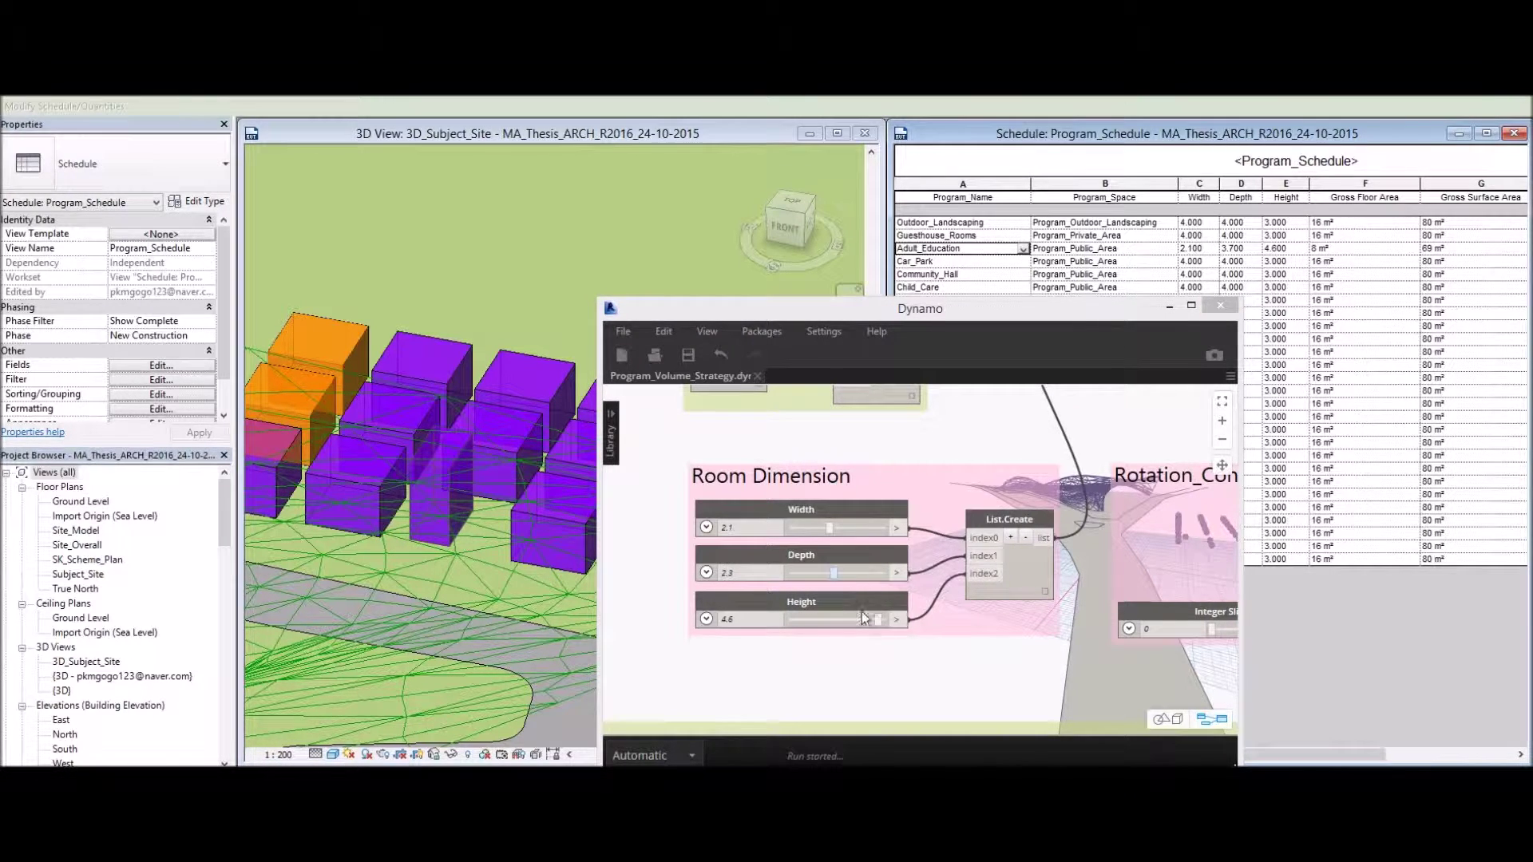
drag(1211, 630, 1228, 631)
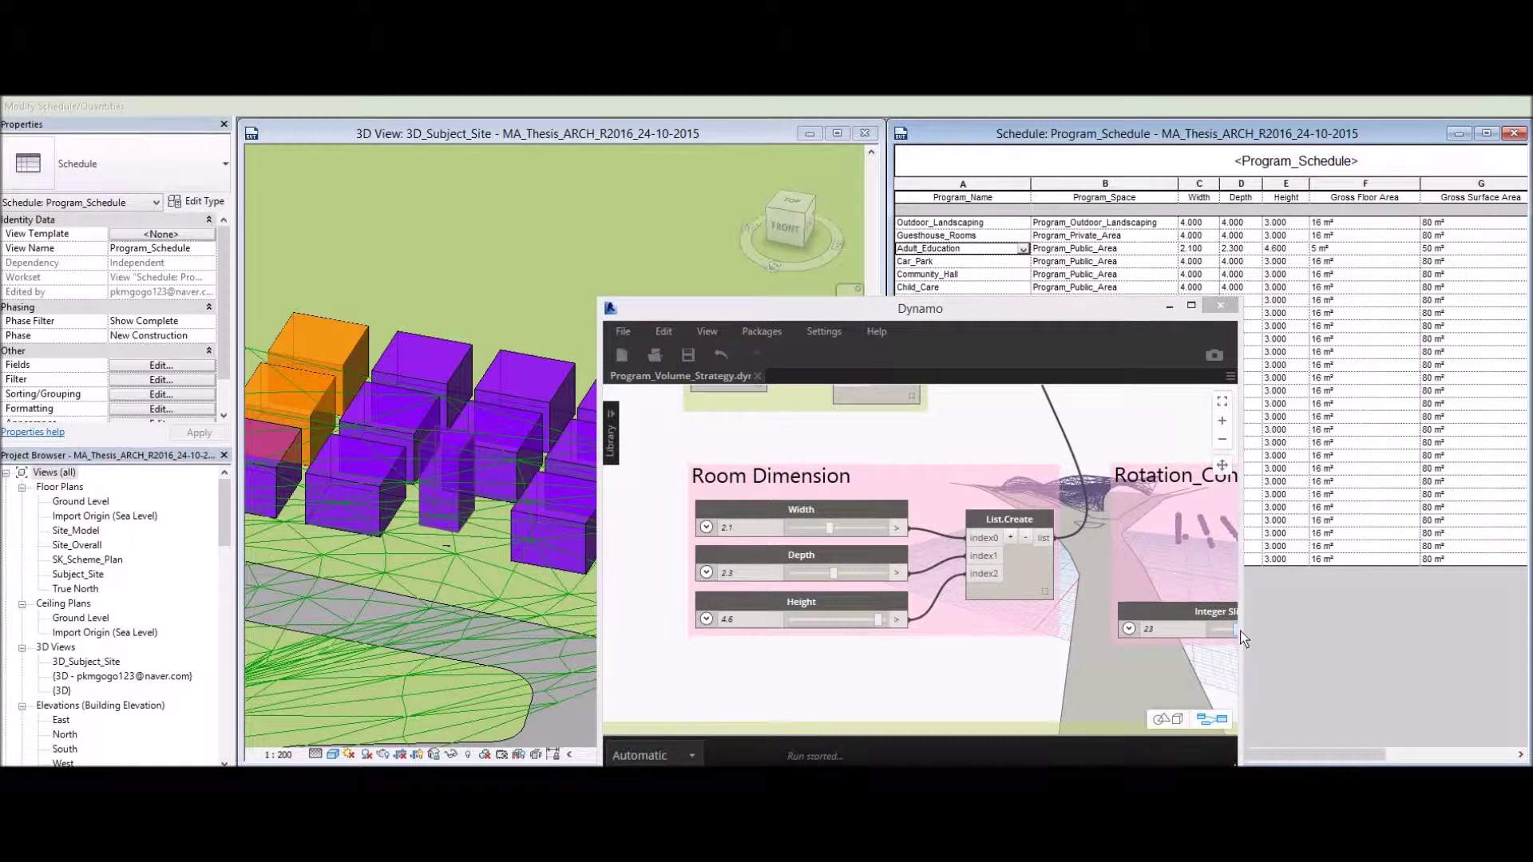
click(497, 533)
scroll(497, 533, down, 3)
scroll(319, 448, down, 3)
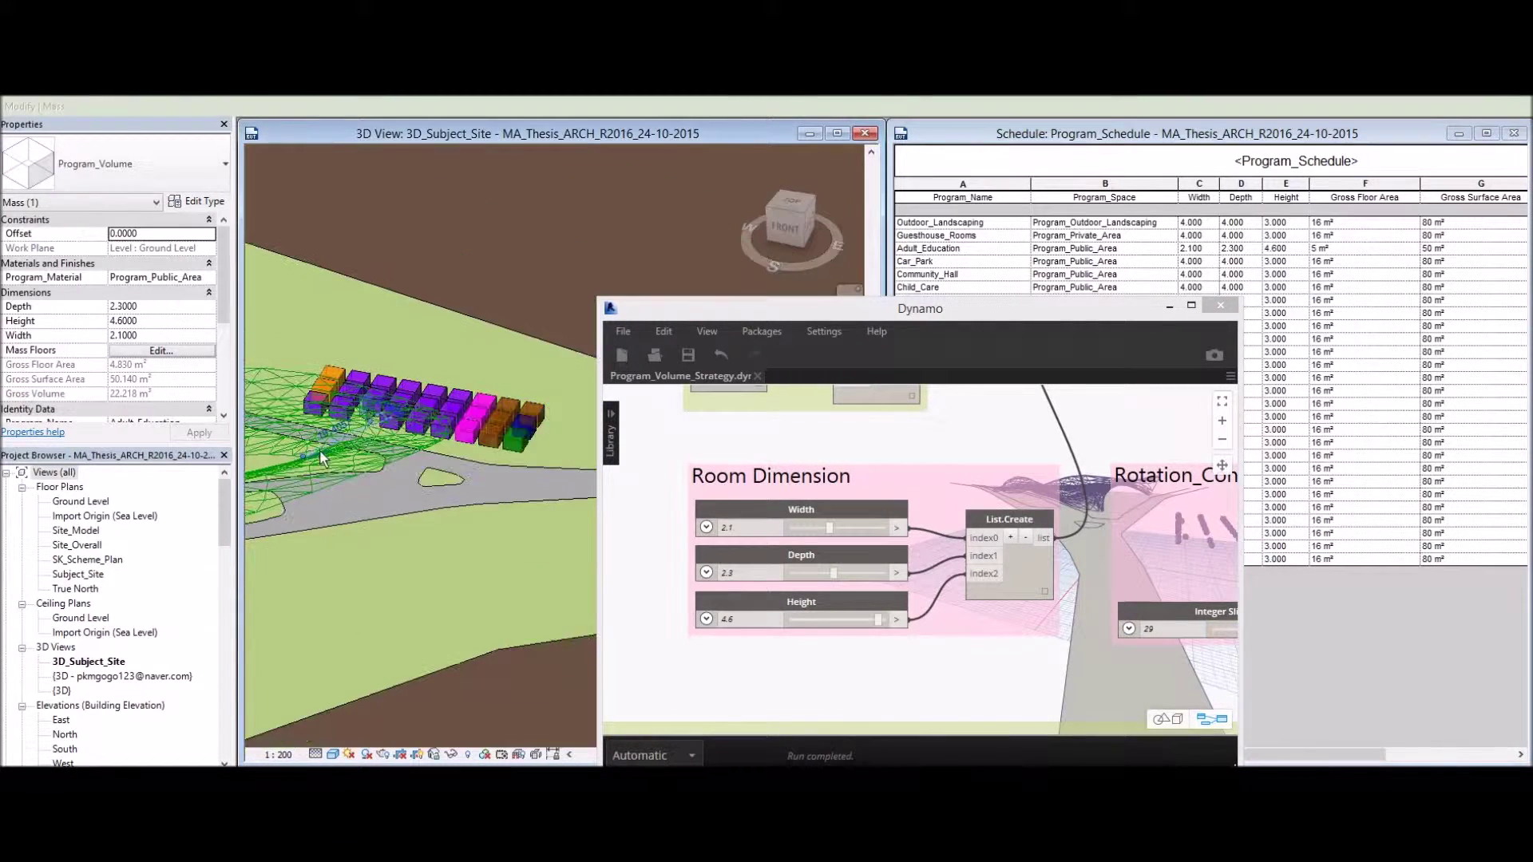
Drag one program mass out of the row onto the road
click(375, 469)
scroll(401, 416, up, 2)
drag(383, 407, 410, 529)
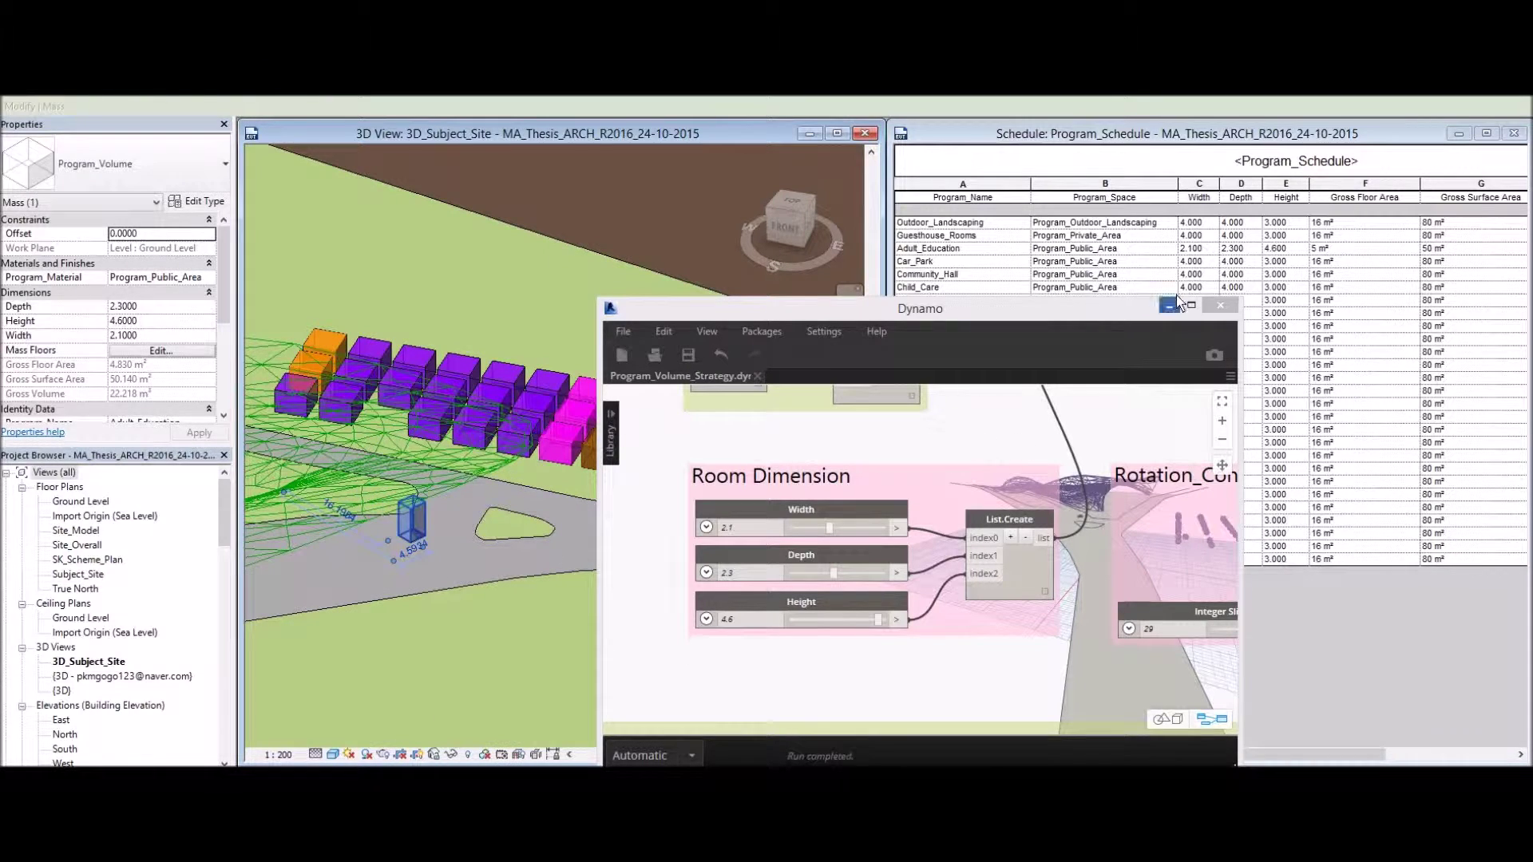
Maximize Dynamo and orbit its background preview to view the wireframe site
click(1191, 304)
key(ctrl+b)
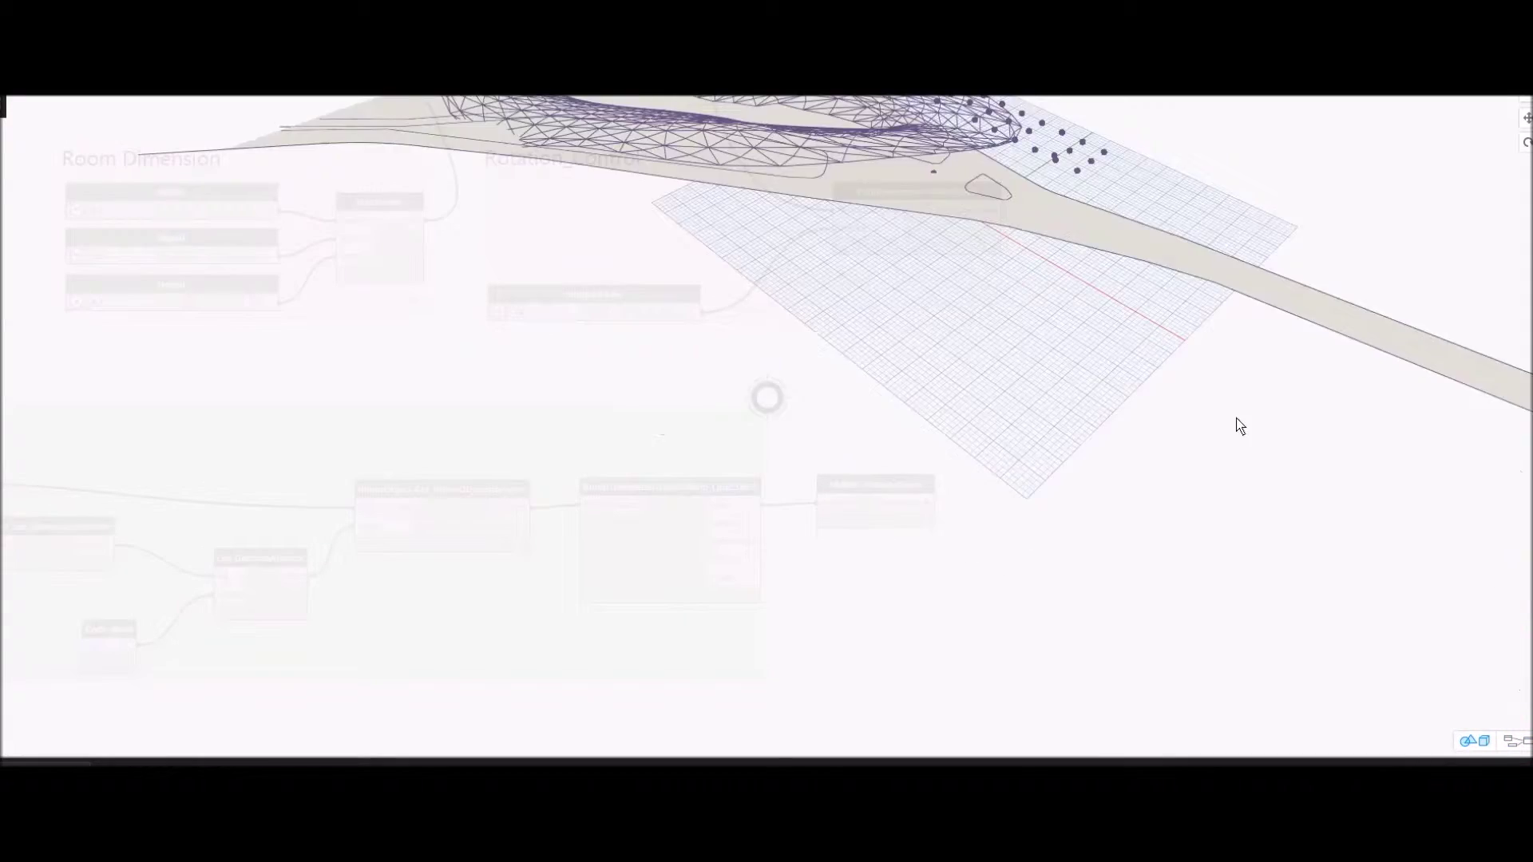
mouse_move(1239, 425)
right_down()
mouse_move(1000, 435)
mouse_move(1033, 499)
mouse_move(1068, 507)
mouse_move(1013, 506)
mouse_move(961, 466)
mouse_move(1019, 485)
right_up()
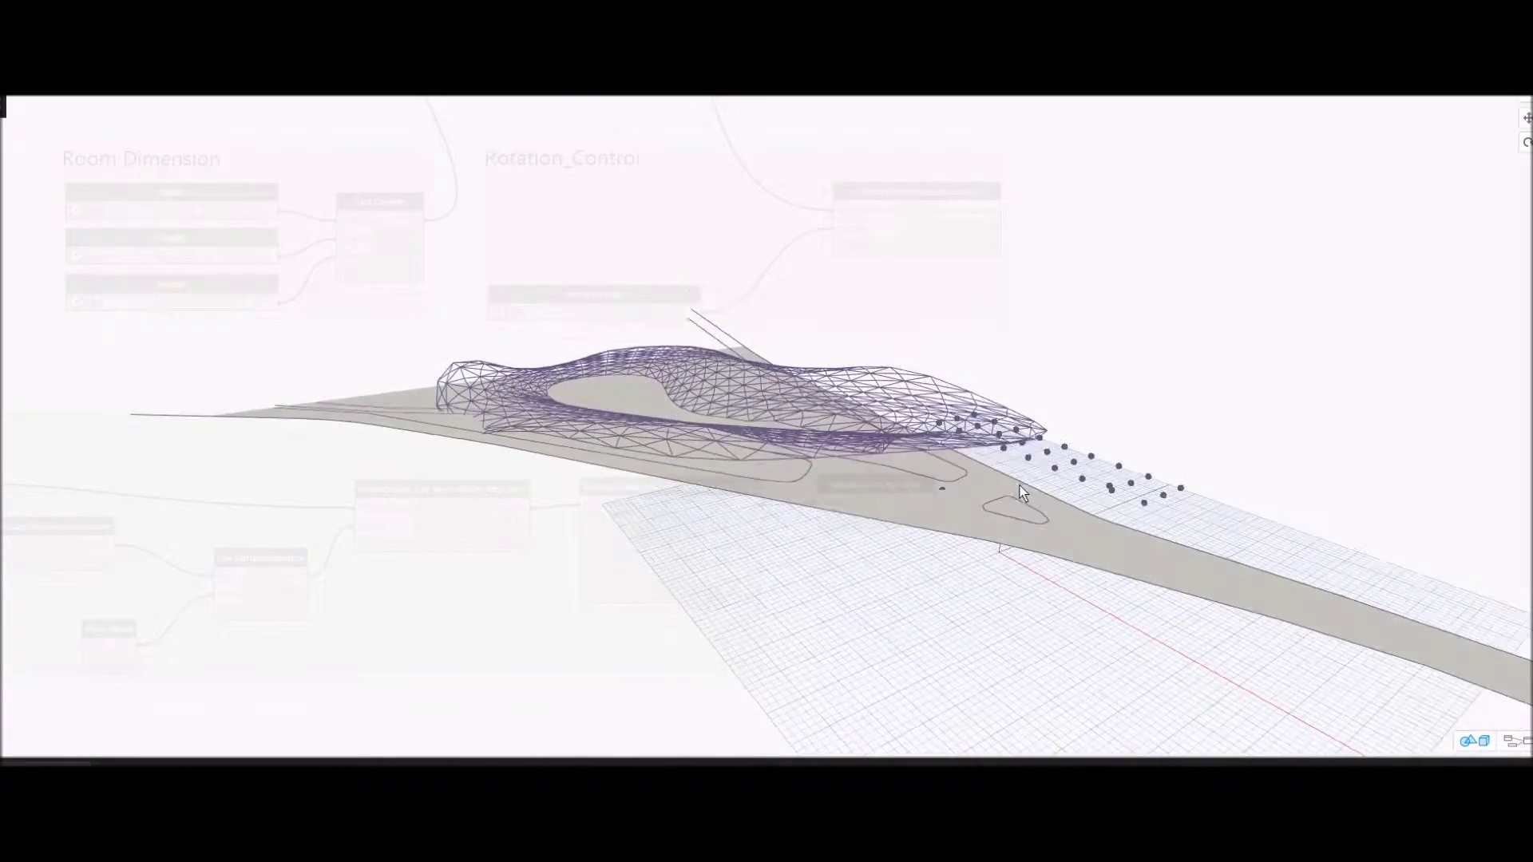
key(ctrl+b)
middle_drag(1019, 483, 1143, 403)
scroll(1157, 431, down, 3)
scroll(565, 379, up, 5)
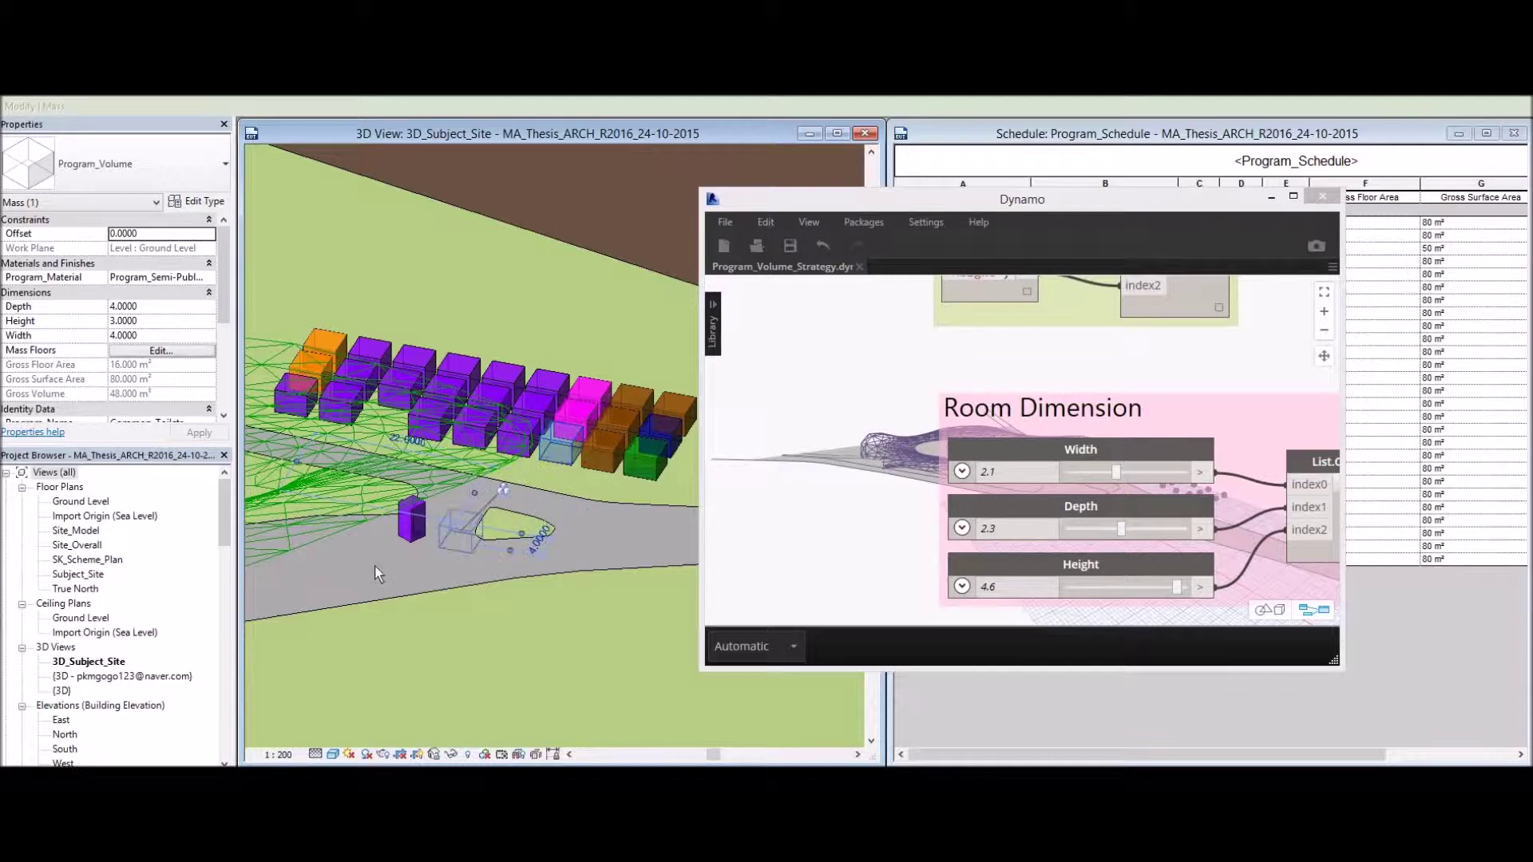
Shift another mass near the road leftward and bring the Program_Schedule to the front
click(656, 478)
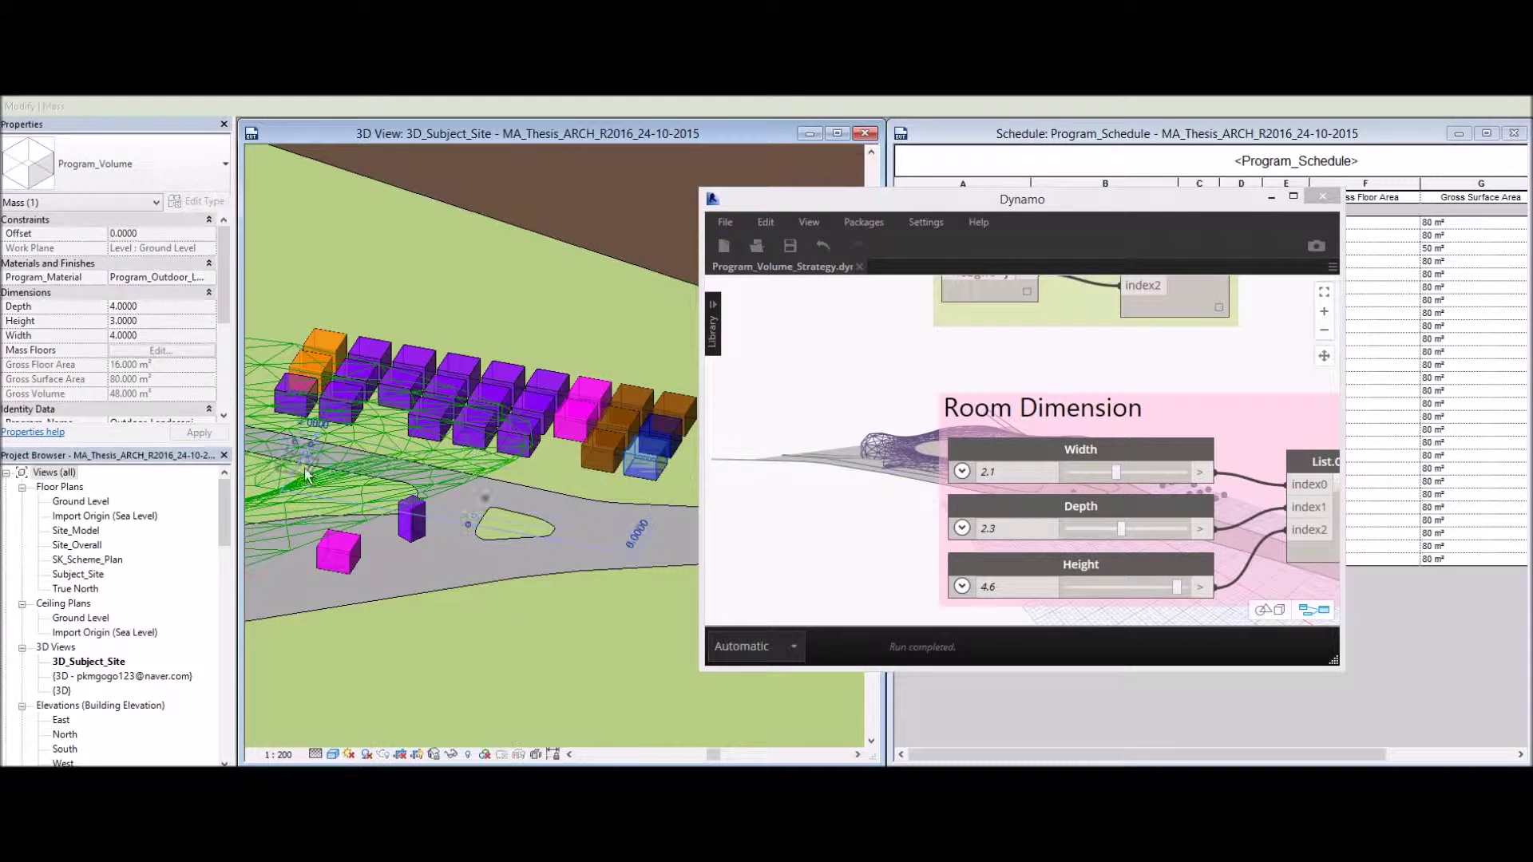
drag(657, 483, 570, 461)
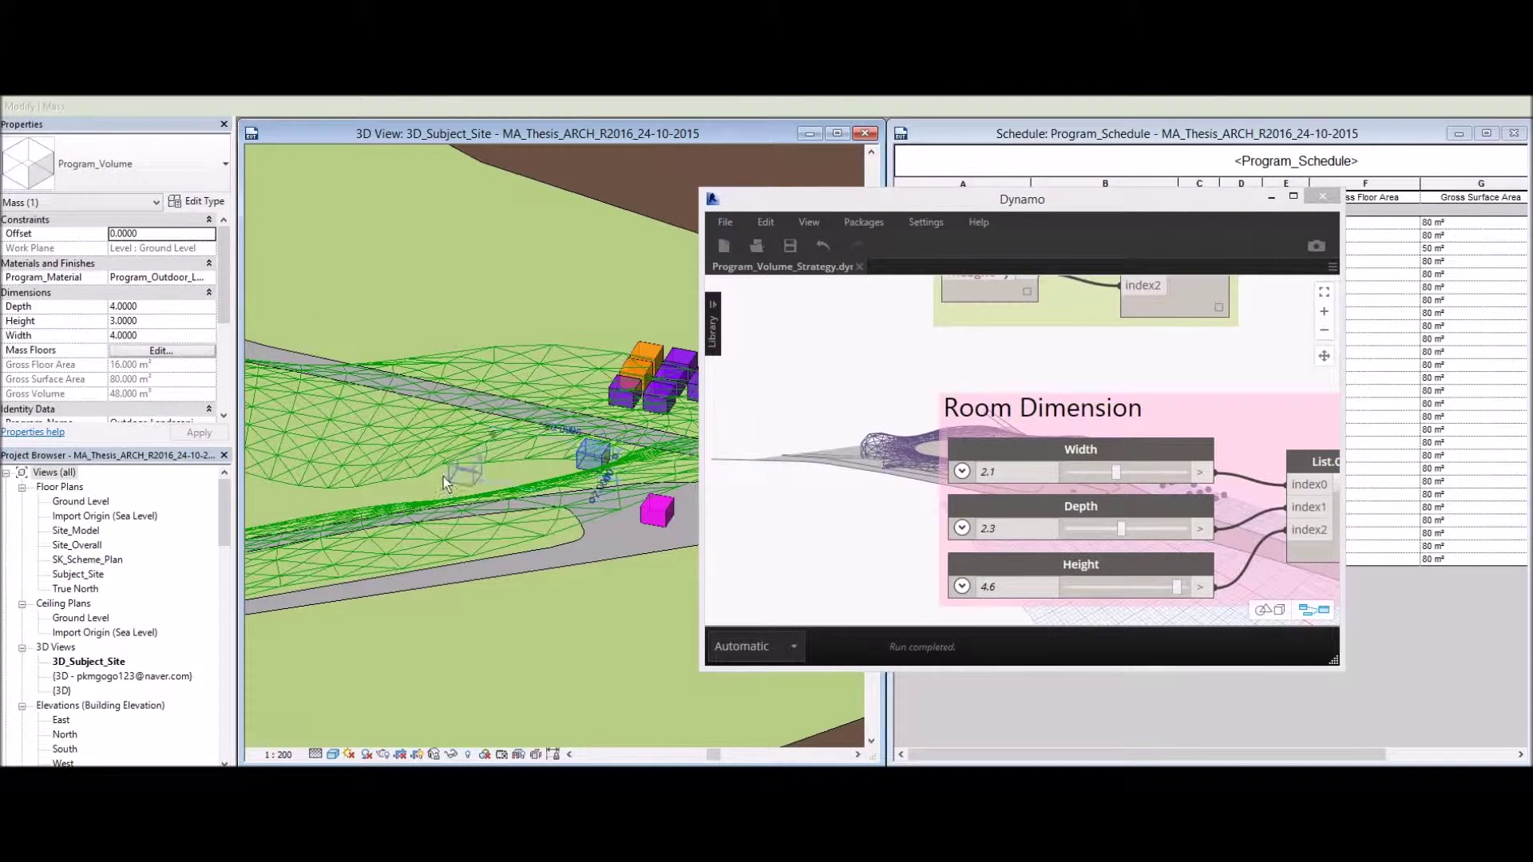
middle_drag(506, 467, 201, 468)
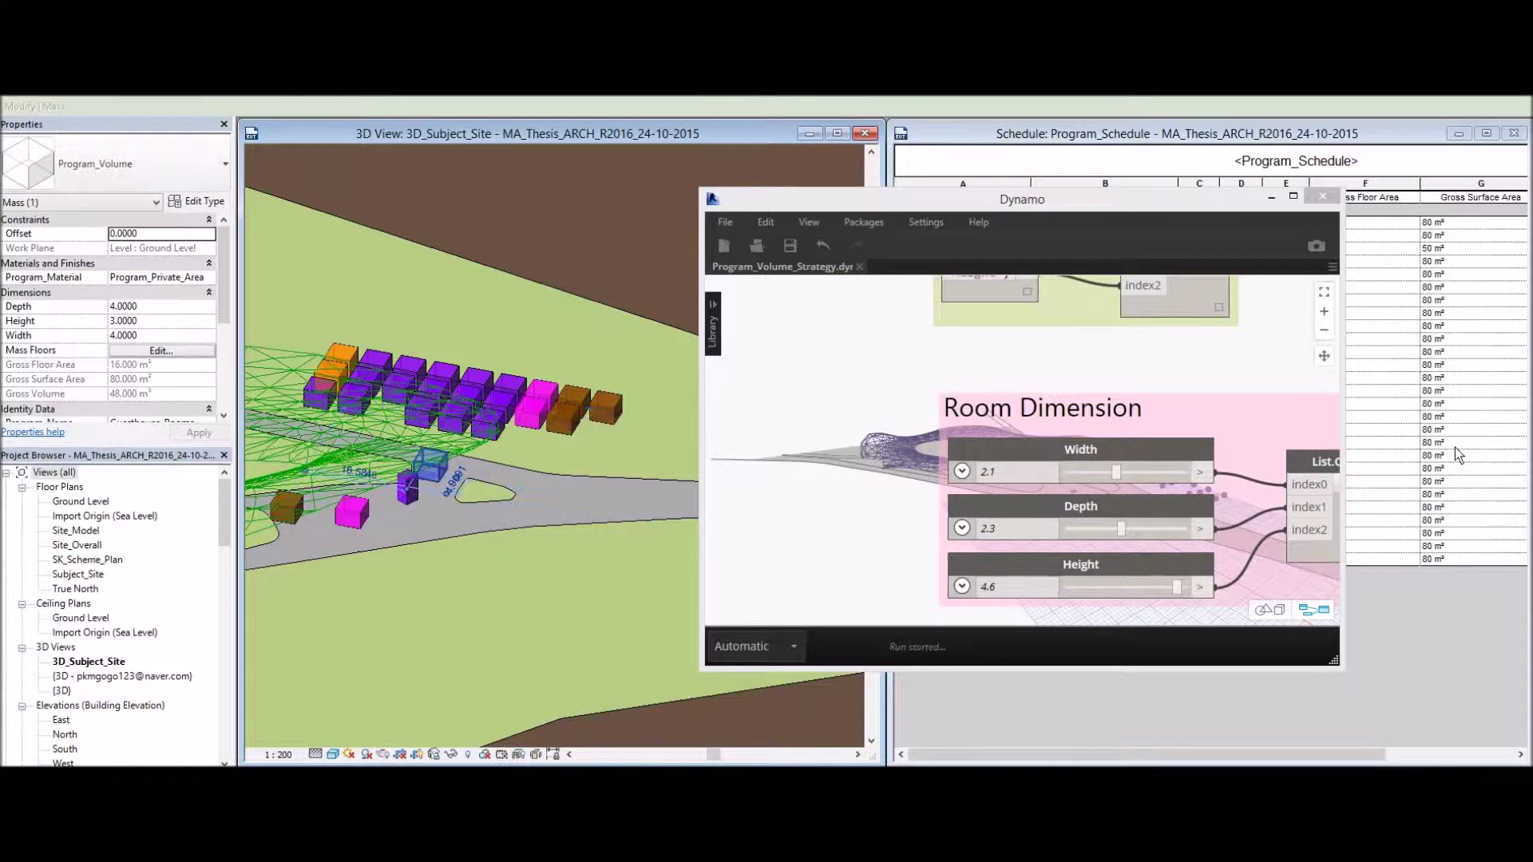
click(952, 159)
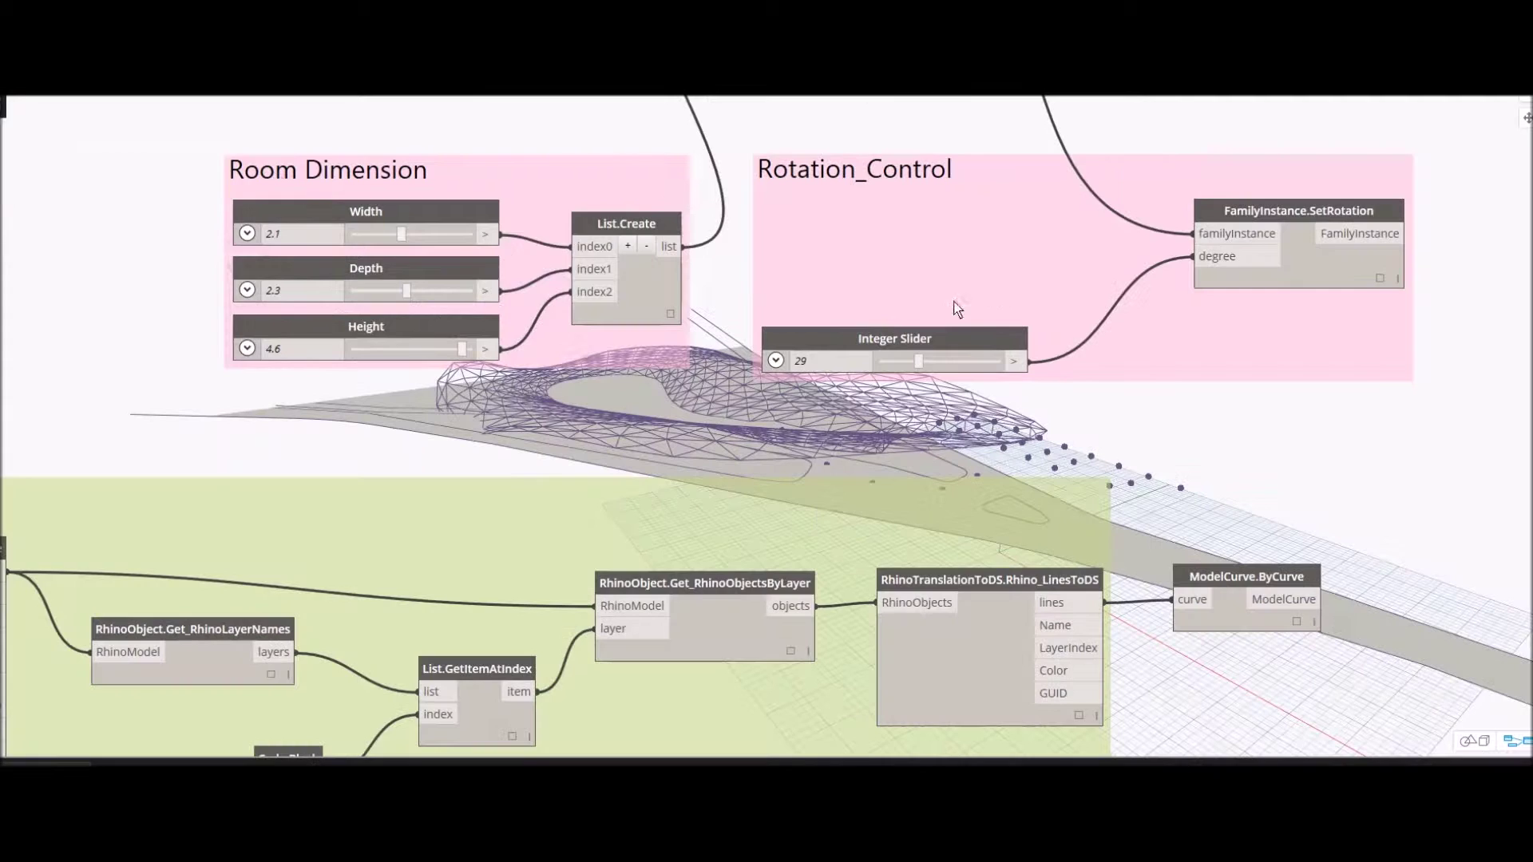
Zoom and orbit Dynamo's 3D preview closer around the site surface and Rhino mesh
key(ctrl+b)
scroll(979, 479, up, 5)
scroll(1089, 496, up, 3)
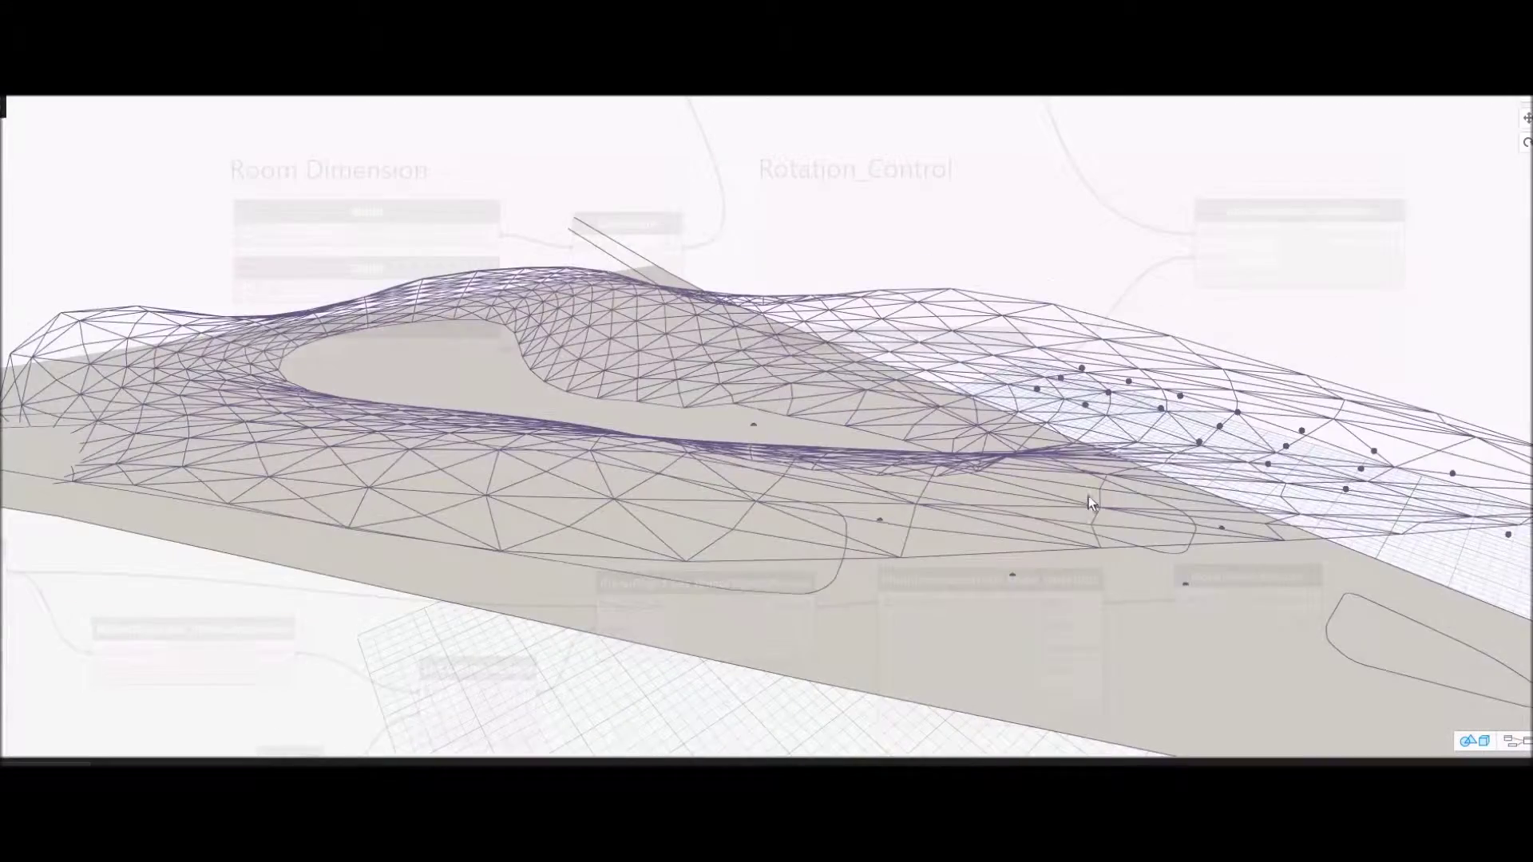
scroll(1089, 496, down, 5)
key(ctrl+b)
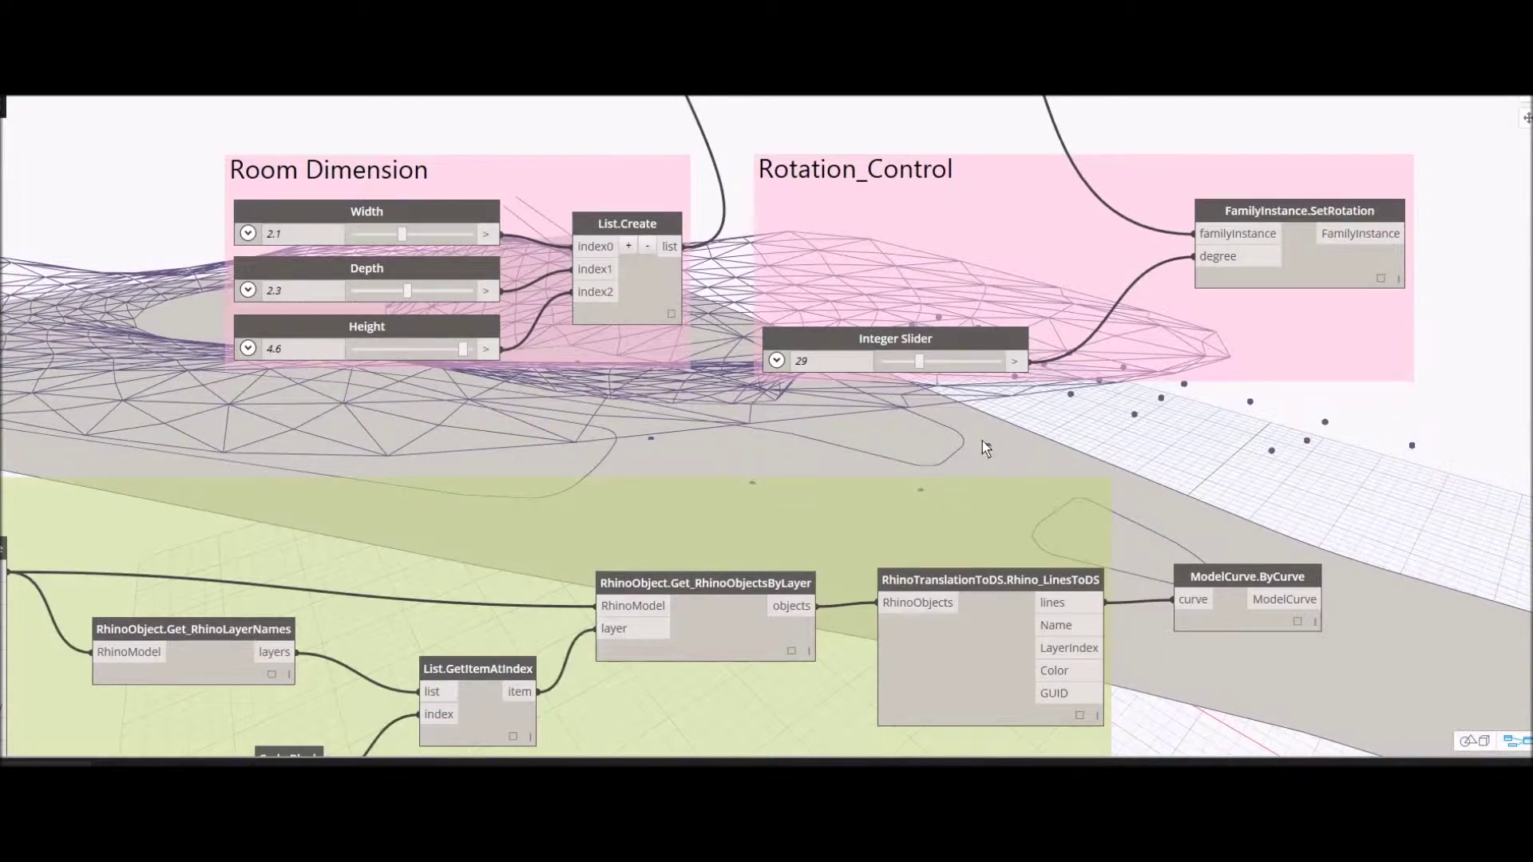
middle_drag(755, 495, 790, 433)
key(ctrl+b)
scroll(760, 456, up, 3)
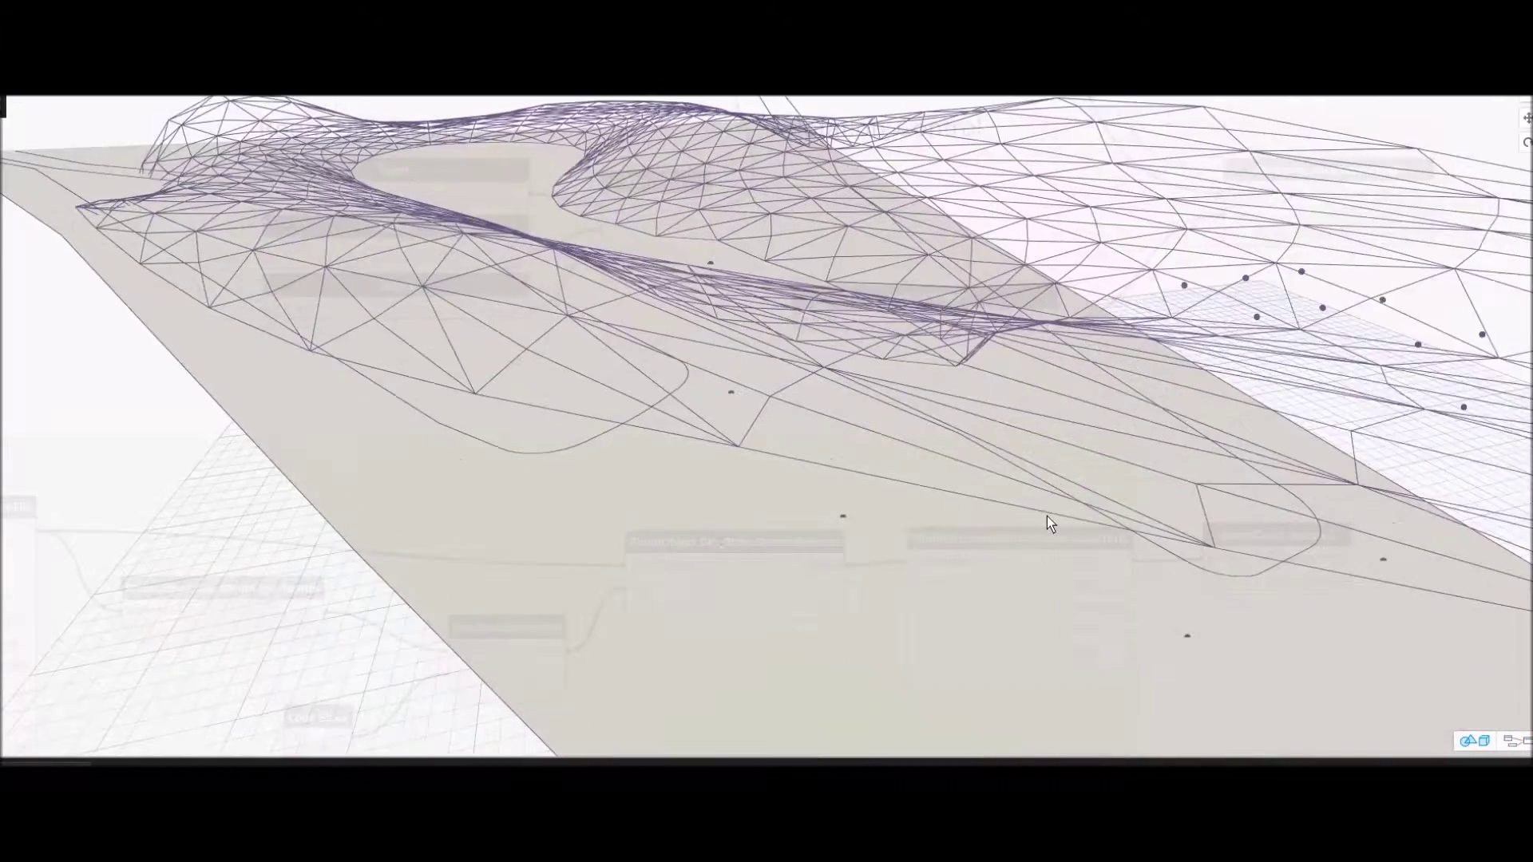
right_drag(1046, 516, 982, 486)
scroll(982, 486, down, 3)
key(ctrl+b)
scroll(817, 435, down, 5)
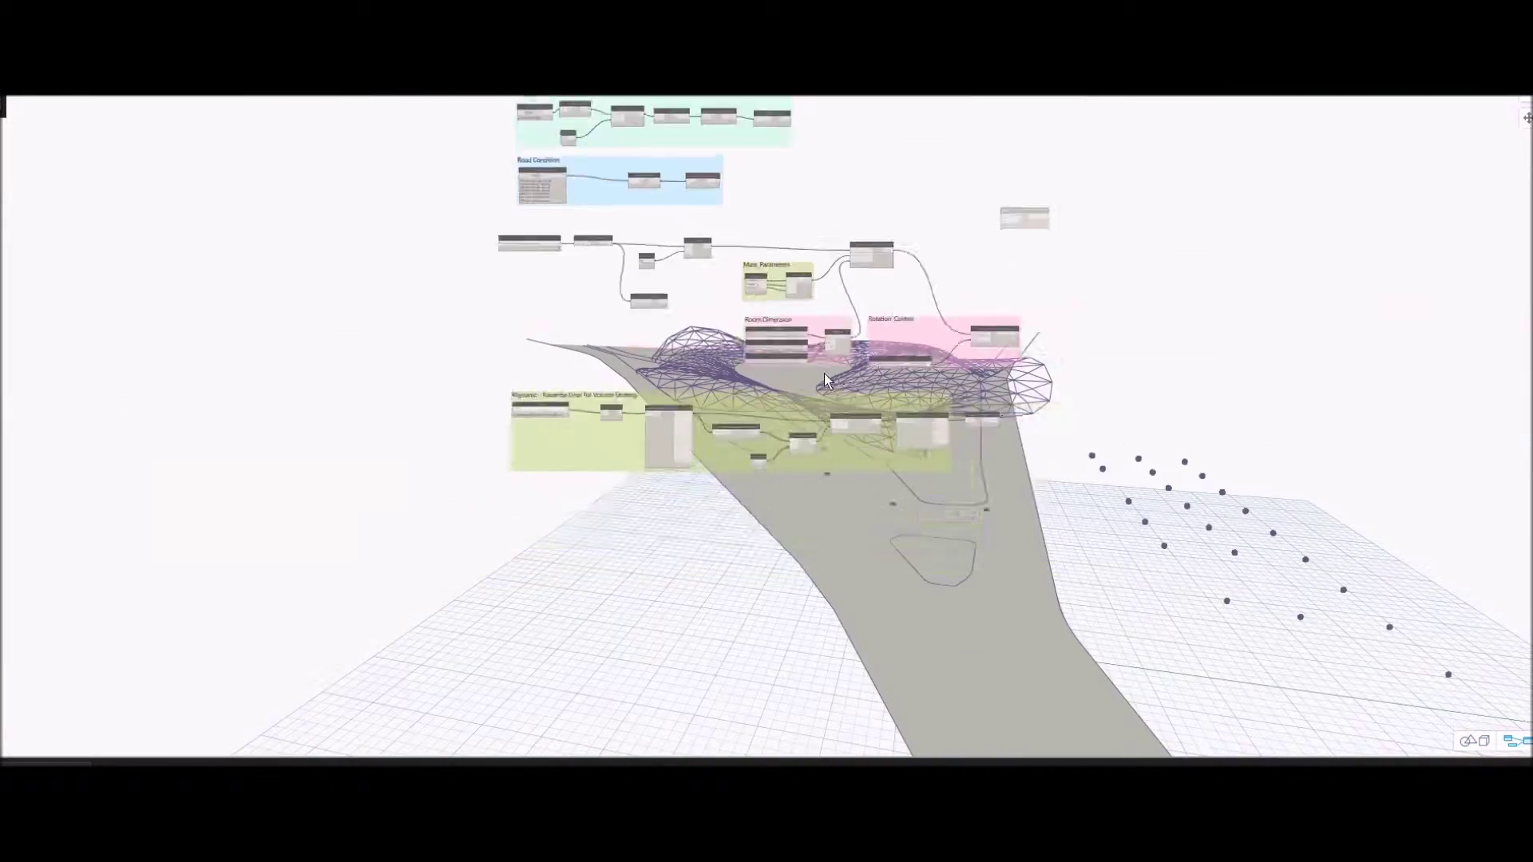
scroll(824, 372, up, 2)
scroll(717, 265, up, 2)
scroll(410, 212, up, 3)
scroll(449, 123, down, 3)
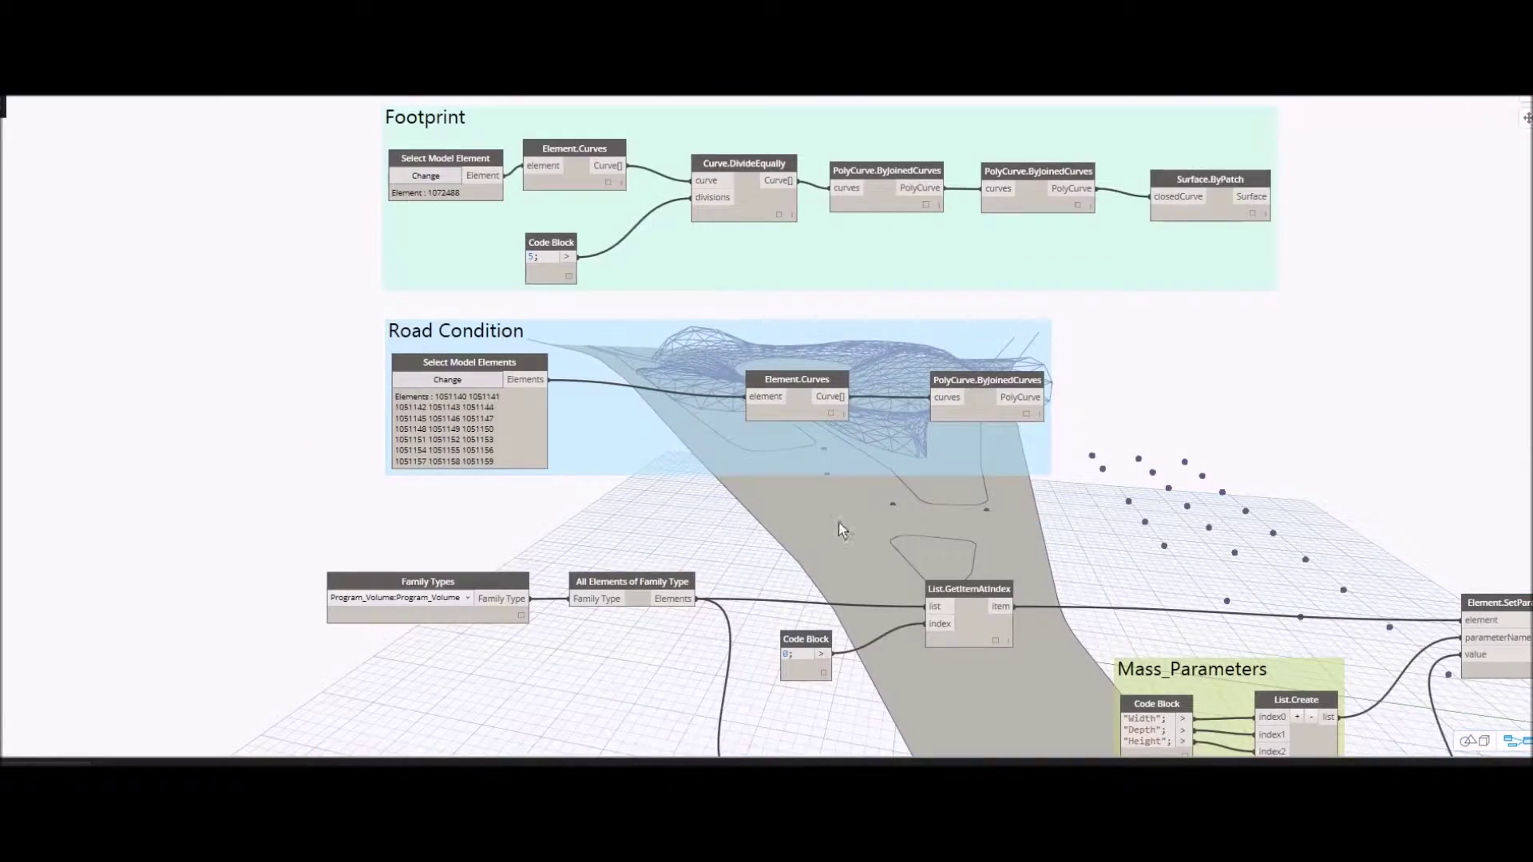
Highlight the Surface.ByPatch footprint surface and orbit around it in the preview
click(1219, 209)
key(ctrl+b)
right_drag(1093, 362, 1122, 353)
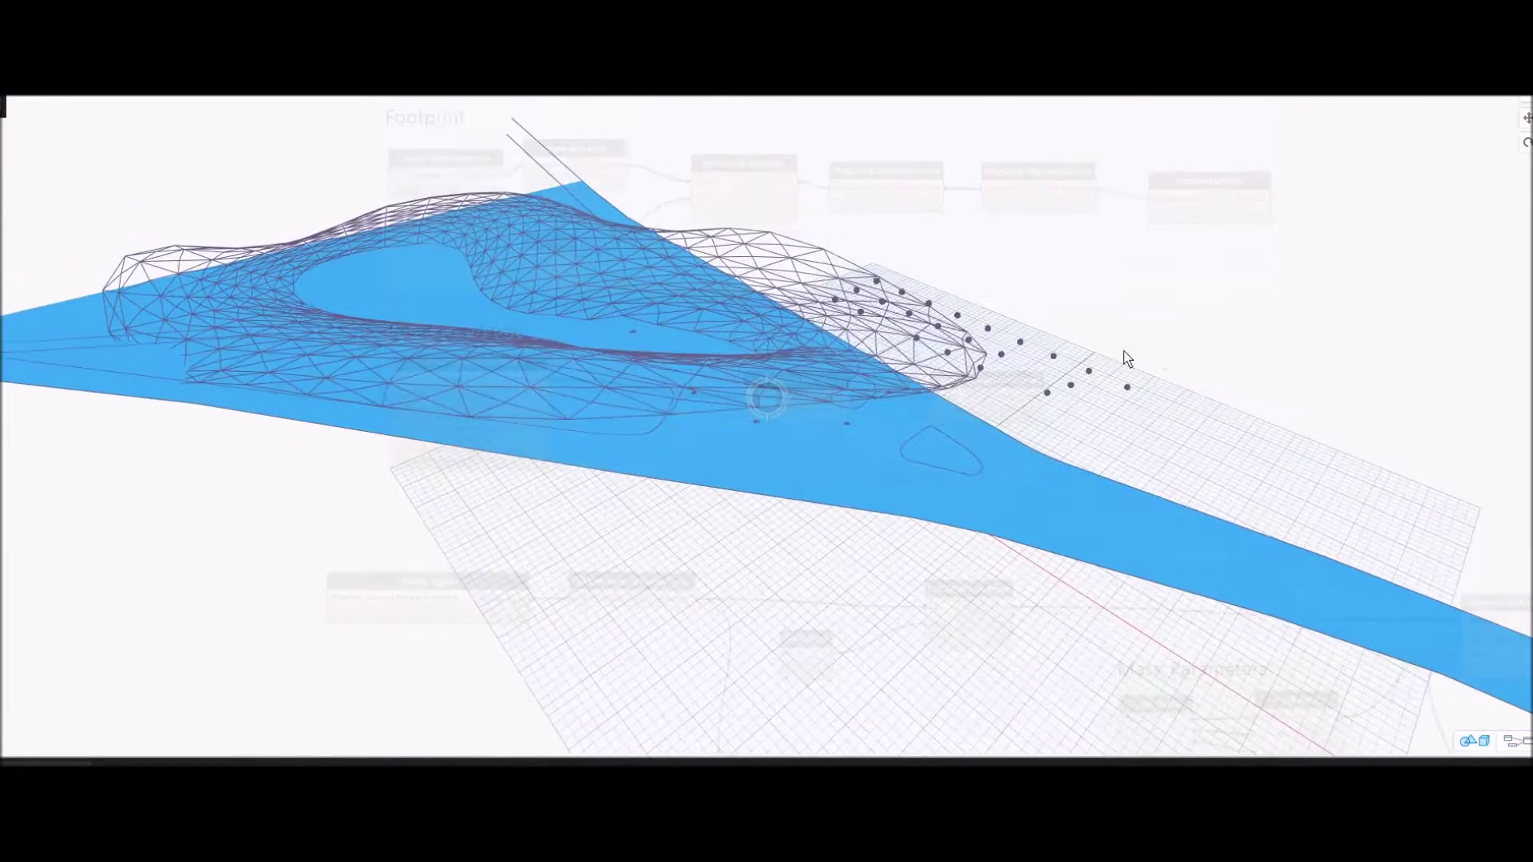
key(ctrl+b)
click(985, 429)
key(ctrl+b)
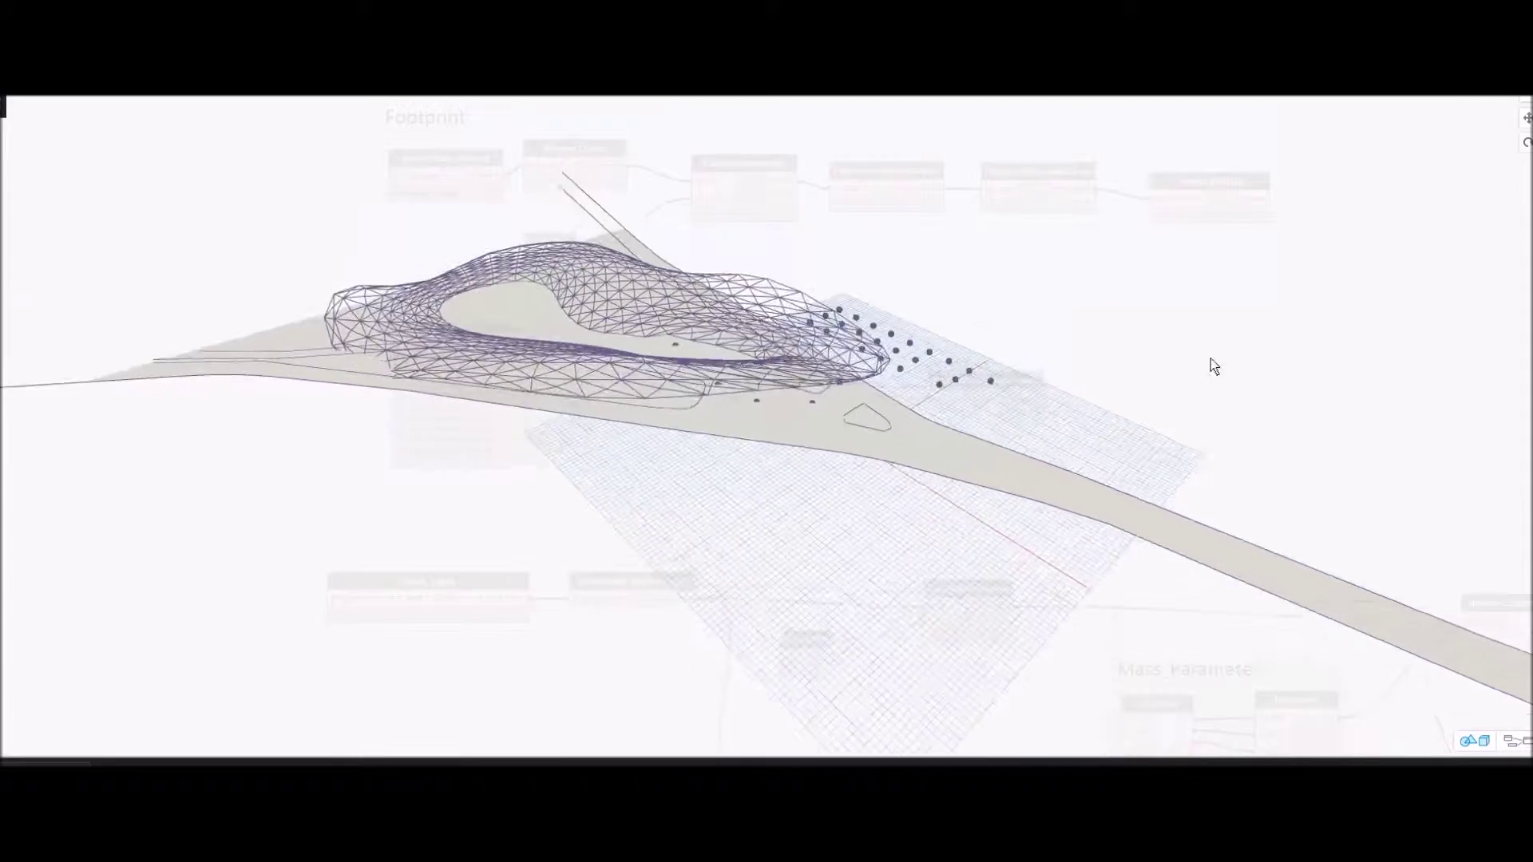
right_drag(1228, 448, 1189, 309)
key(ctrl+b)
scroll(1102, 376, down, 5)
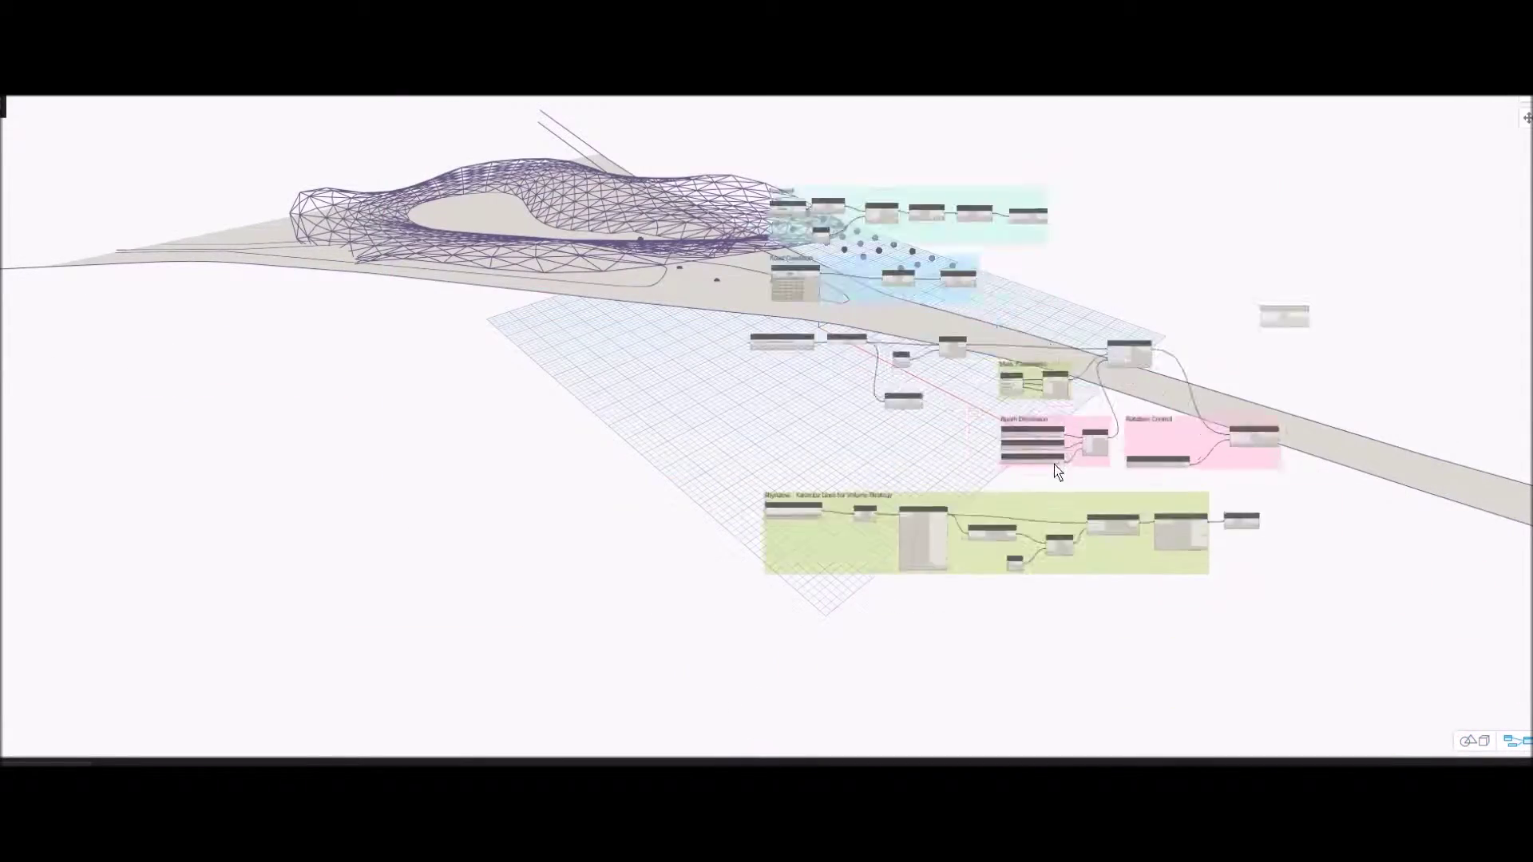
scroll(1152, 505, up, 5)
Move the RhinoTranslationToDS and ModelCurve.ByCurve nodes further right
middle_drag(1151, 504, 1042, 520)
drag(1210, 556, 1353, 557)
key(ctrl+b)
mouse_move(707, 270)
right_down()
mouse_move(884, 285)
mouse_move(1047, 212)
right_up()
scroll(937, 250, up, 5)
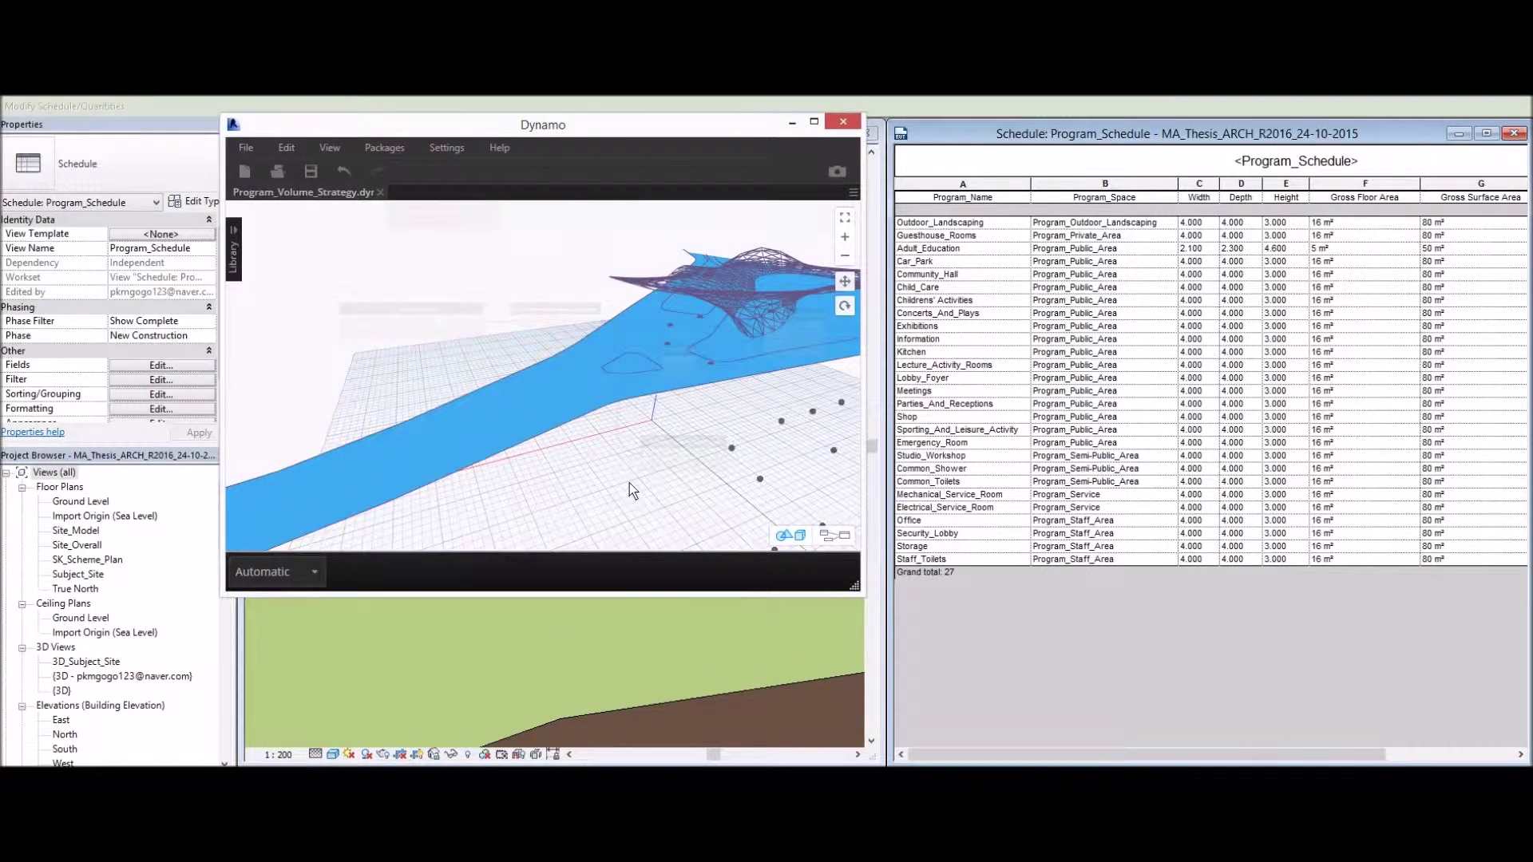
Raise the room width slider to 4.3 and the depth slider to 5
scroll(609, 473, down, 5)
key(ctrl+b)
scroll(332, 422, up, 2)
scroll(376, 407, up, 3)
scroll(423, 397, up, 3)
scroll(468, 318, up, 2)
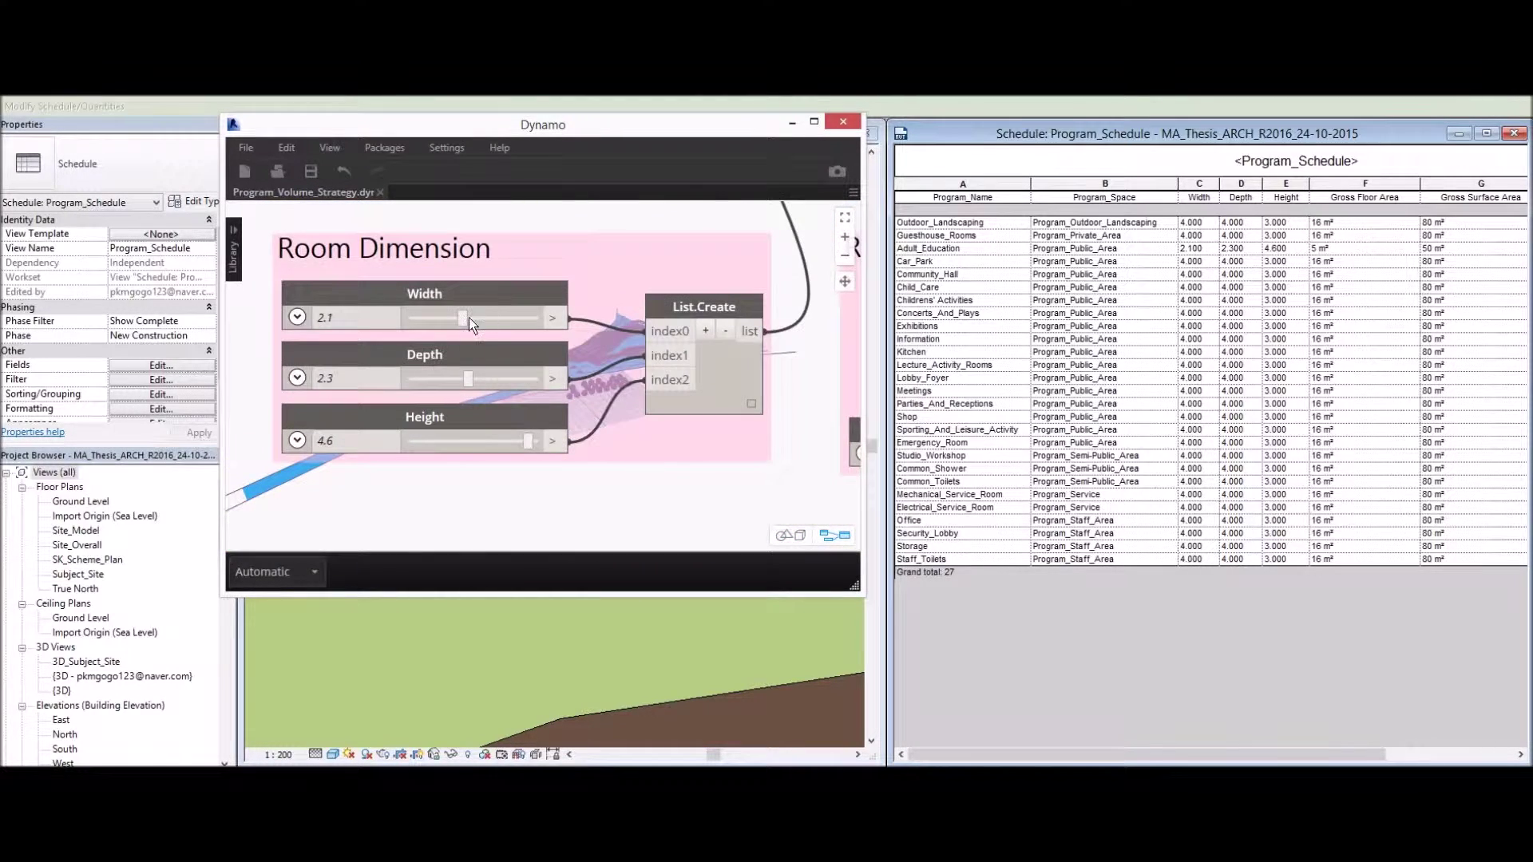
drag(549, 132, 900, 335)
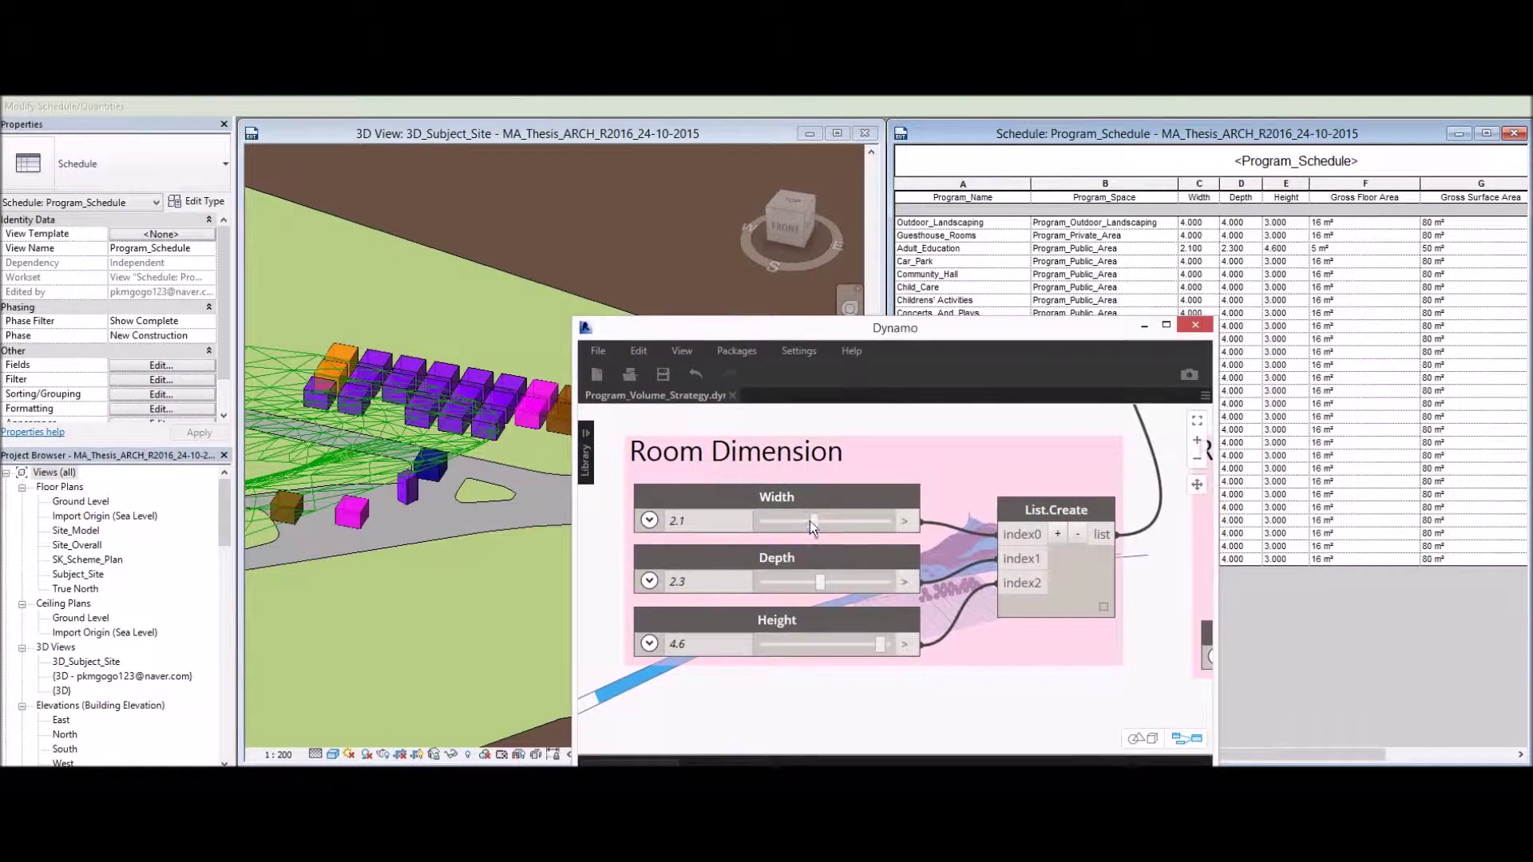
drag(812, 520, 872, 520)
drag(819, 582, 966, 587)
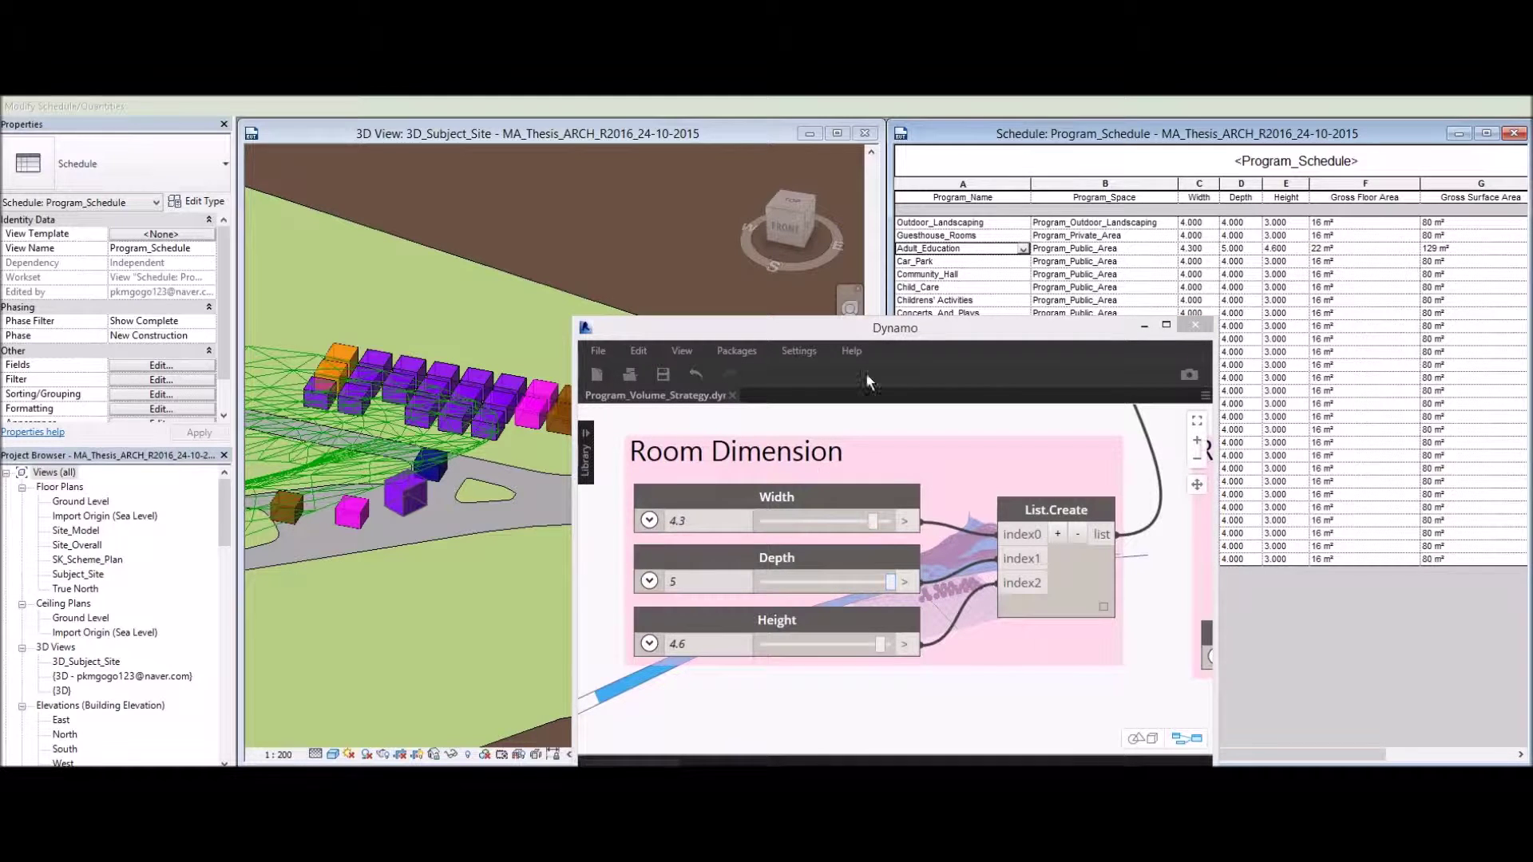
Check Adult_Education's updated height and gross surface area in the schedule
drag(962, 334, 914, 364)
click(1381, 254)
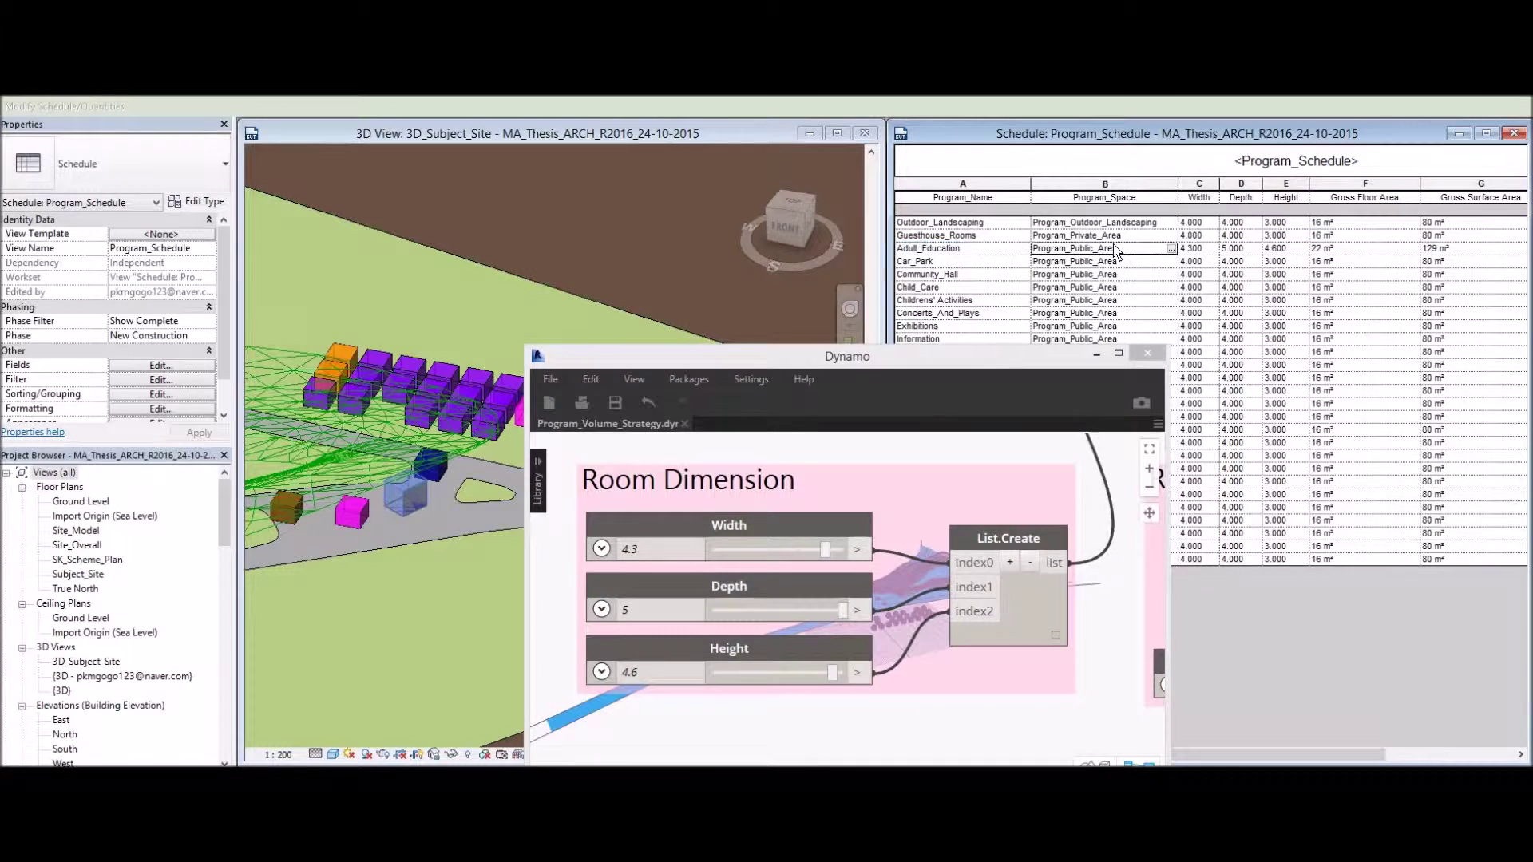
click(1280, 248)
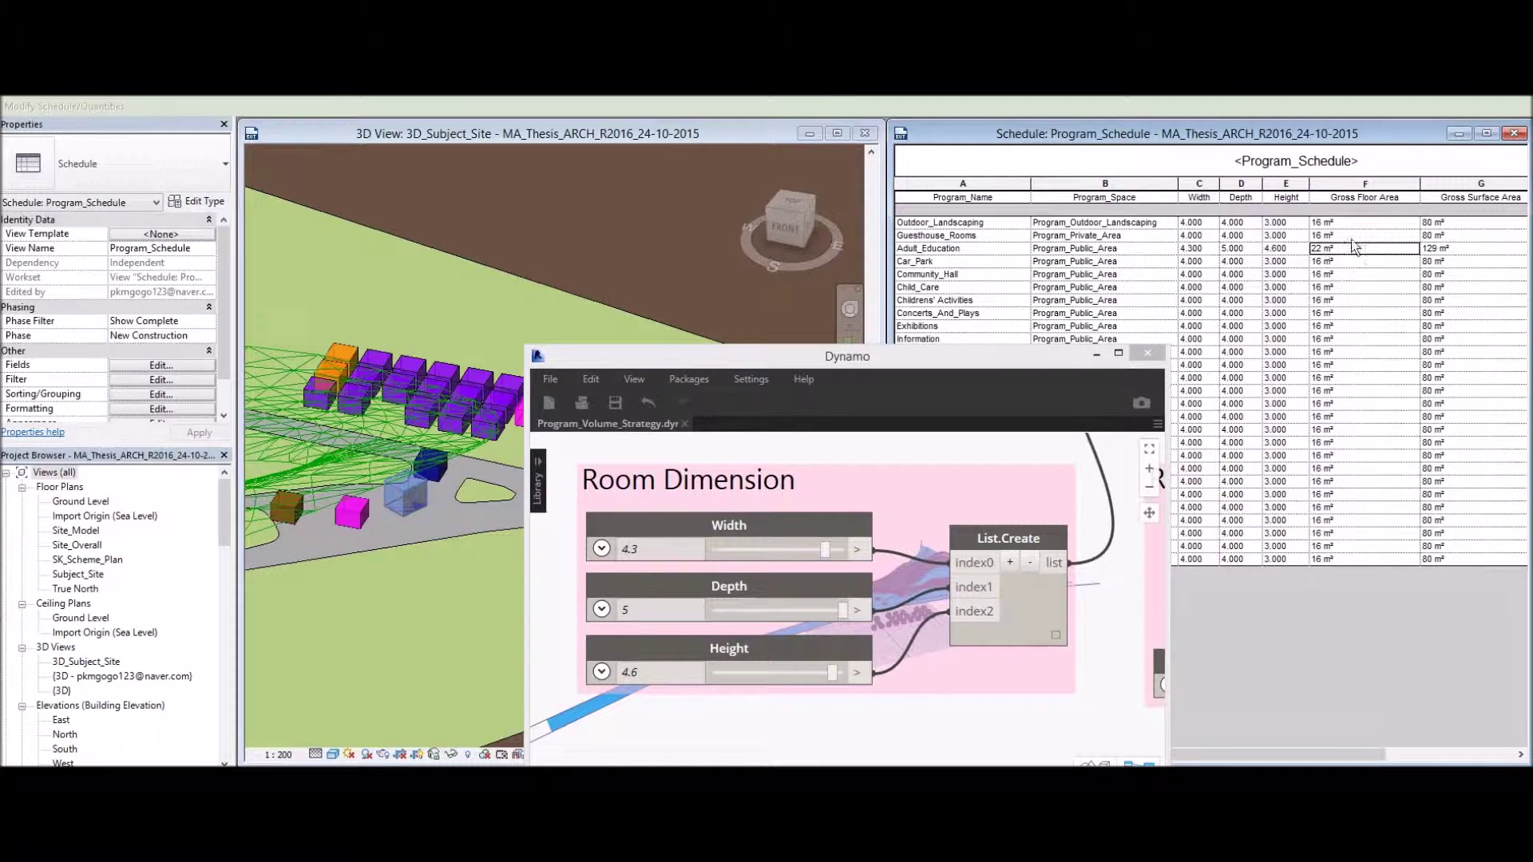
click(1464, 252)
drag(1062, 395, 837, 302)
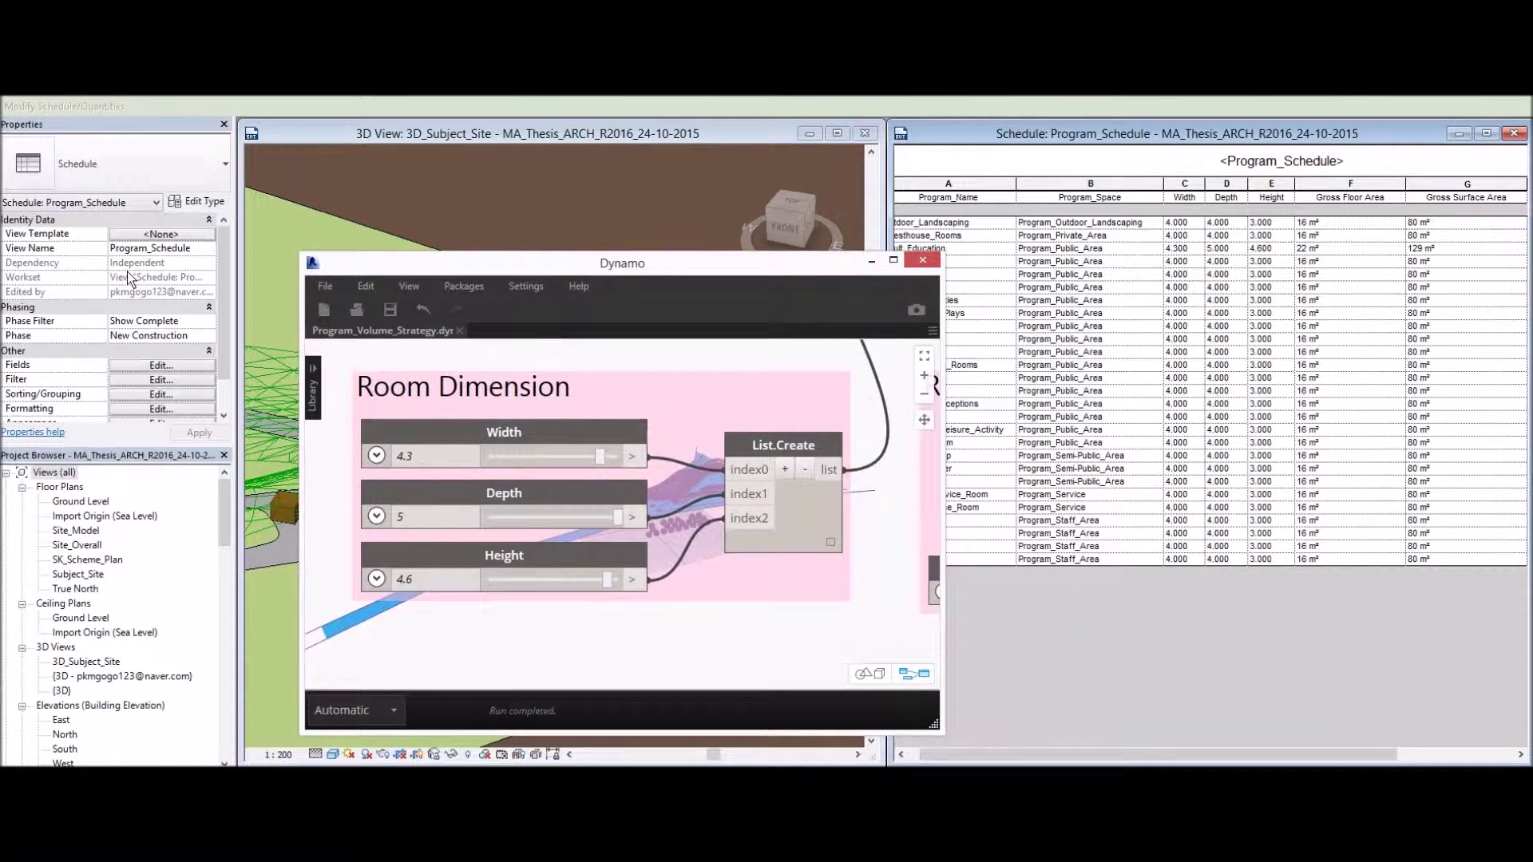
Enable Calculate totals for the schedule's area fields in Schedule Properties Formatting
click(178, 382)
click(266, 315)
click(288, 316)
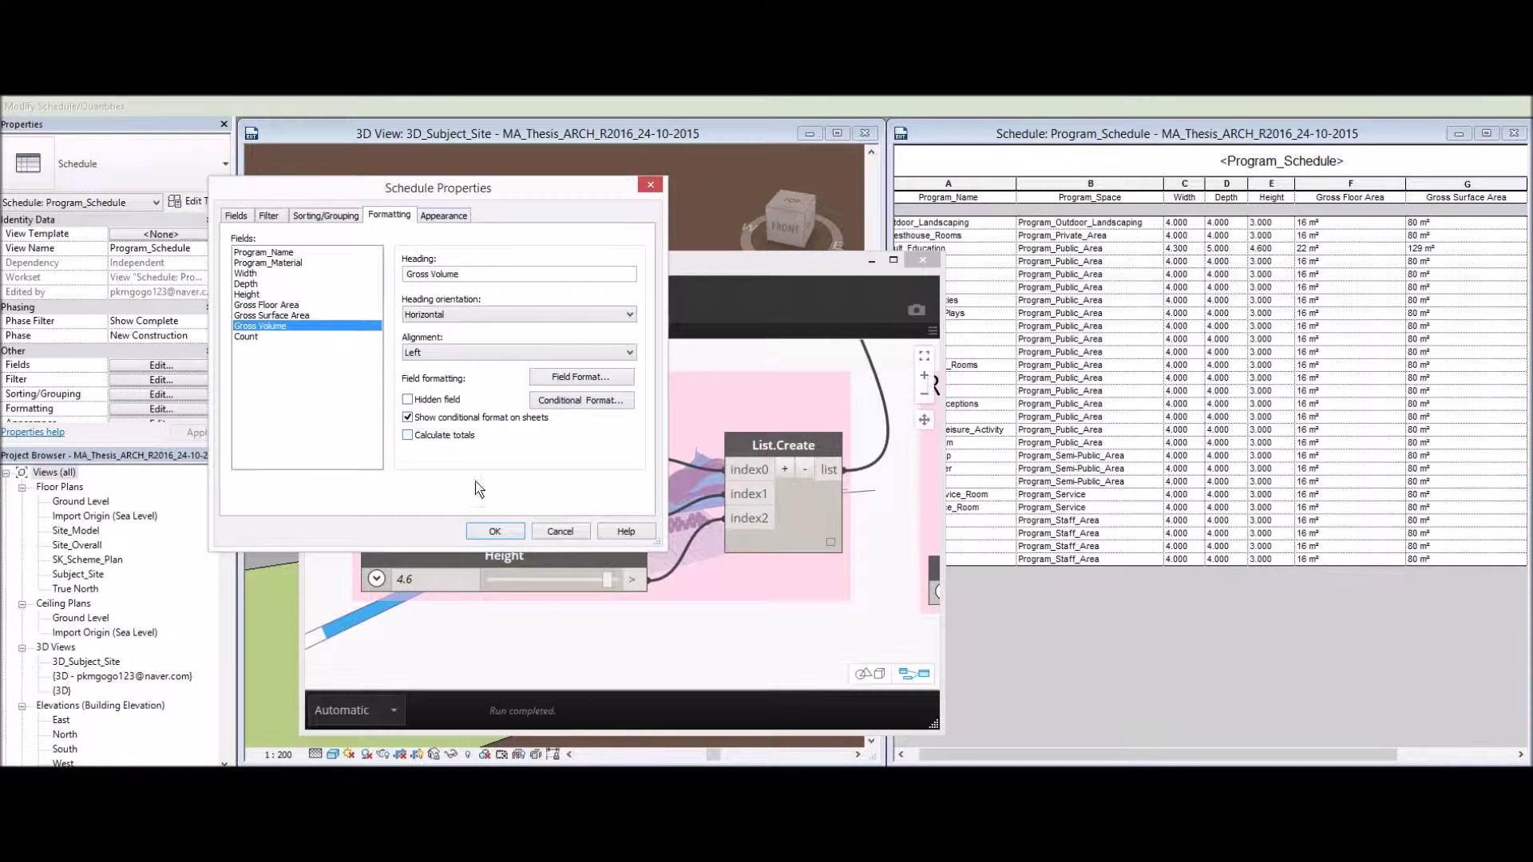
click(495, 531)
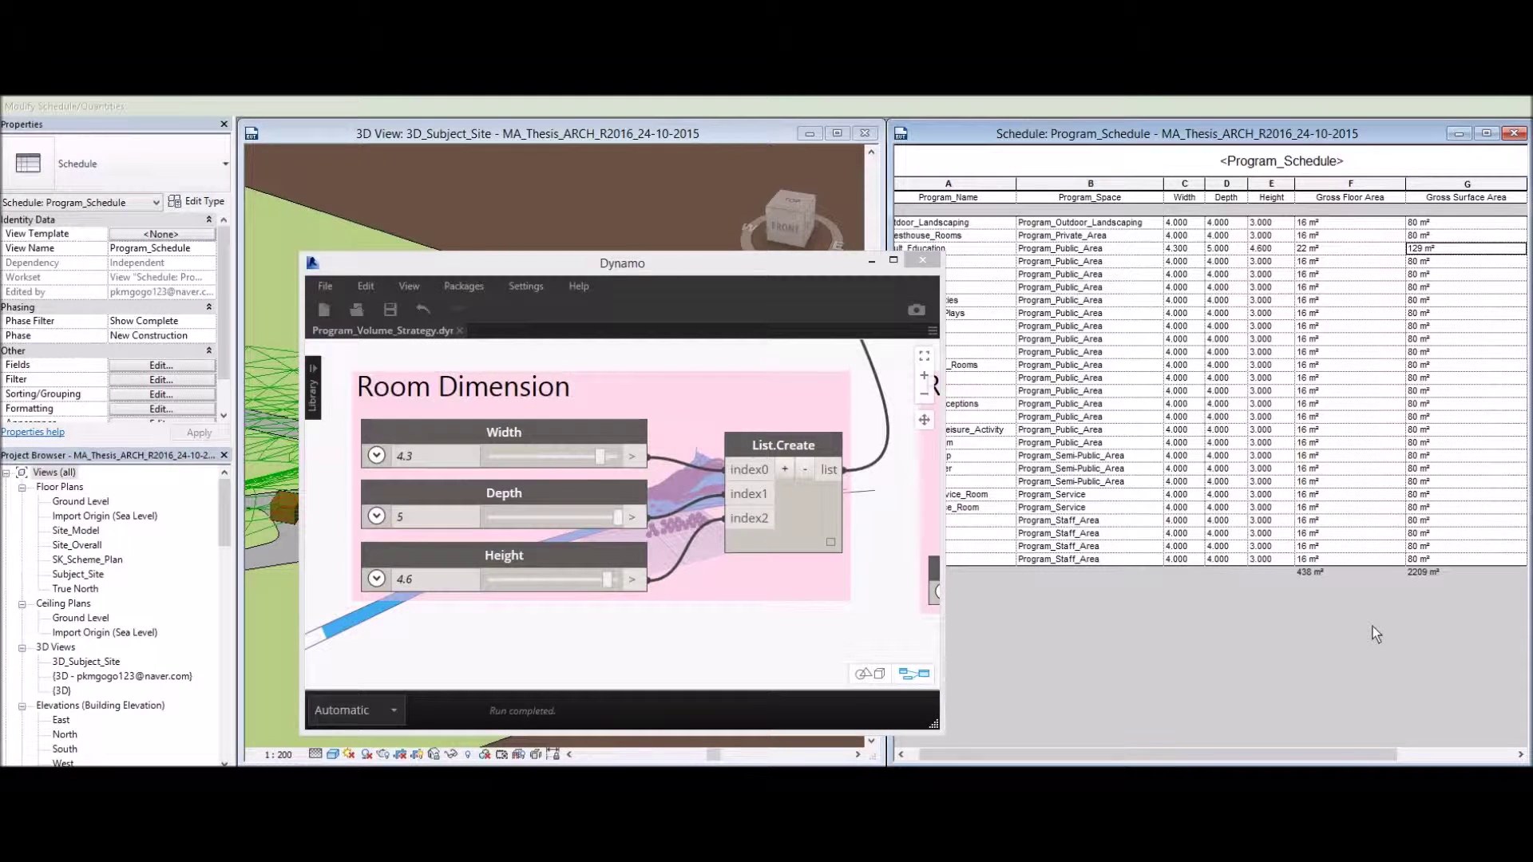
Bring the schedule's Gross Volume and Count totals into view, then lower the Dynamo Depth slider from 3.1 to 2.2
drag(1357, 753, 1475, 754)
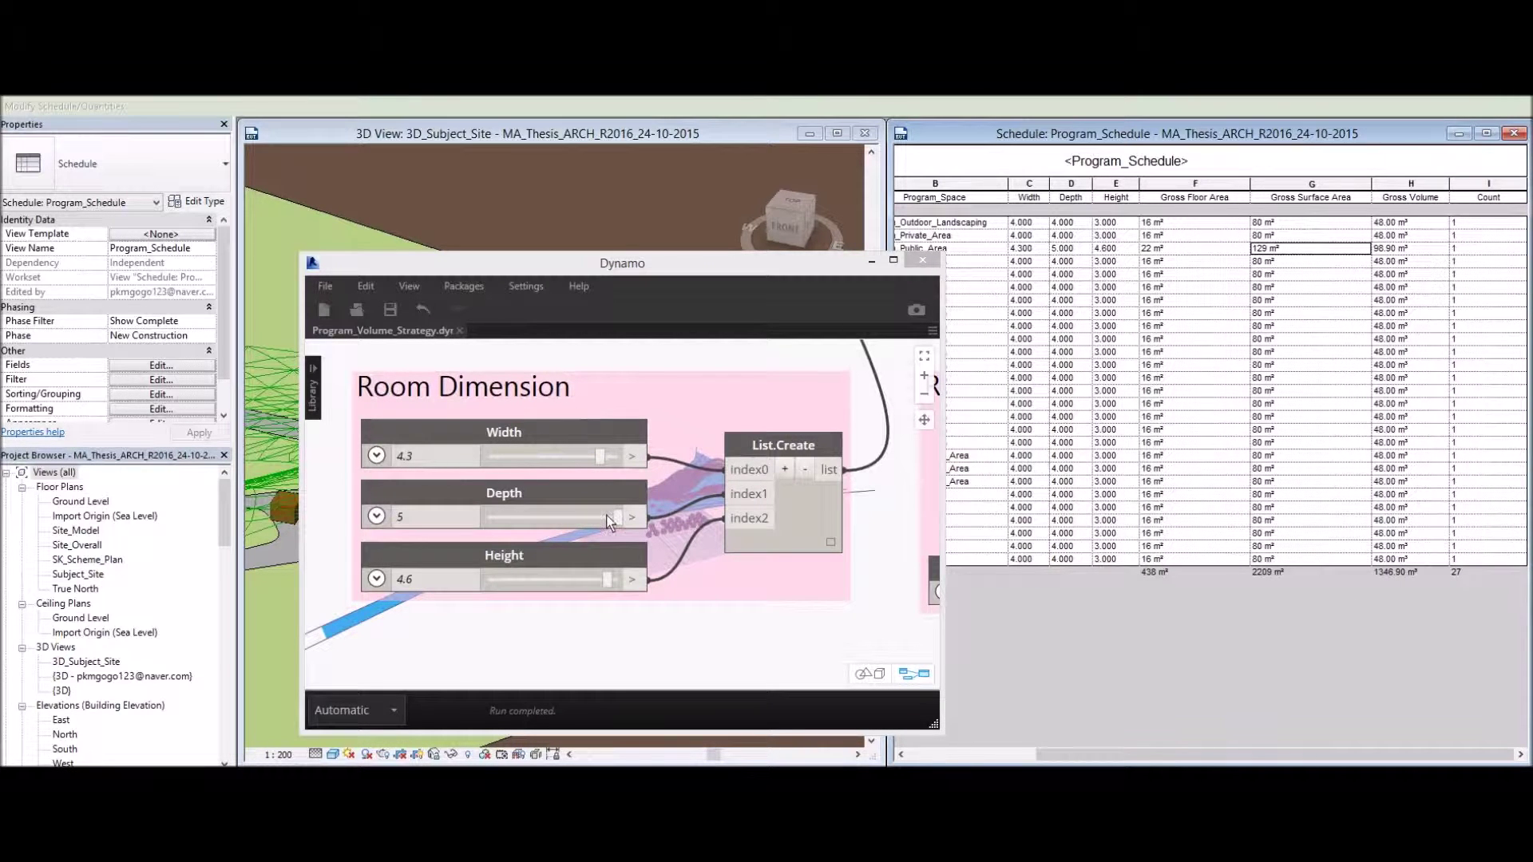
drag(619, 515, 568, 519)
drag(553, 522, 546, 519)
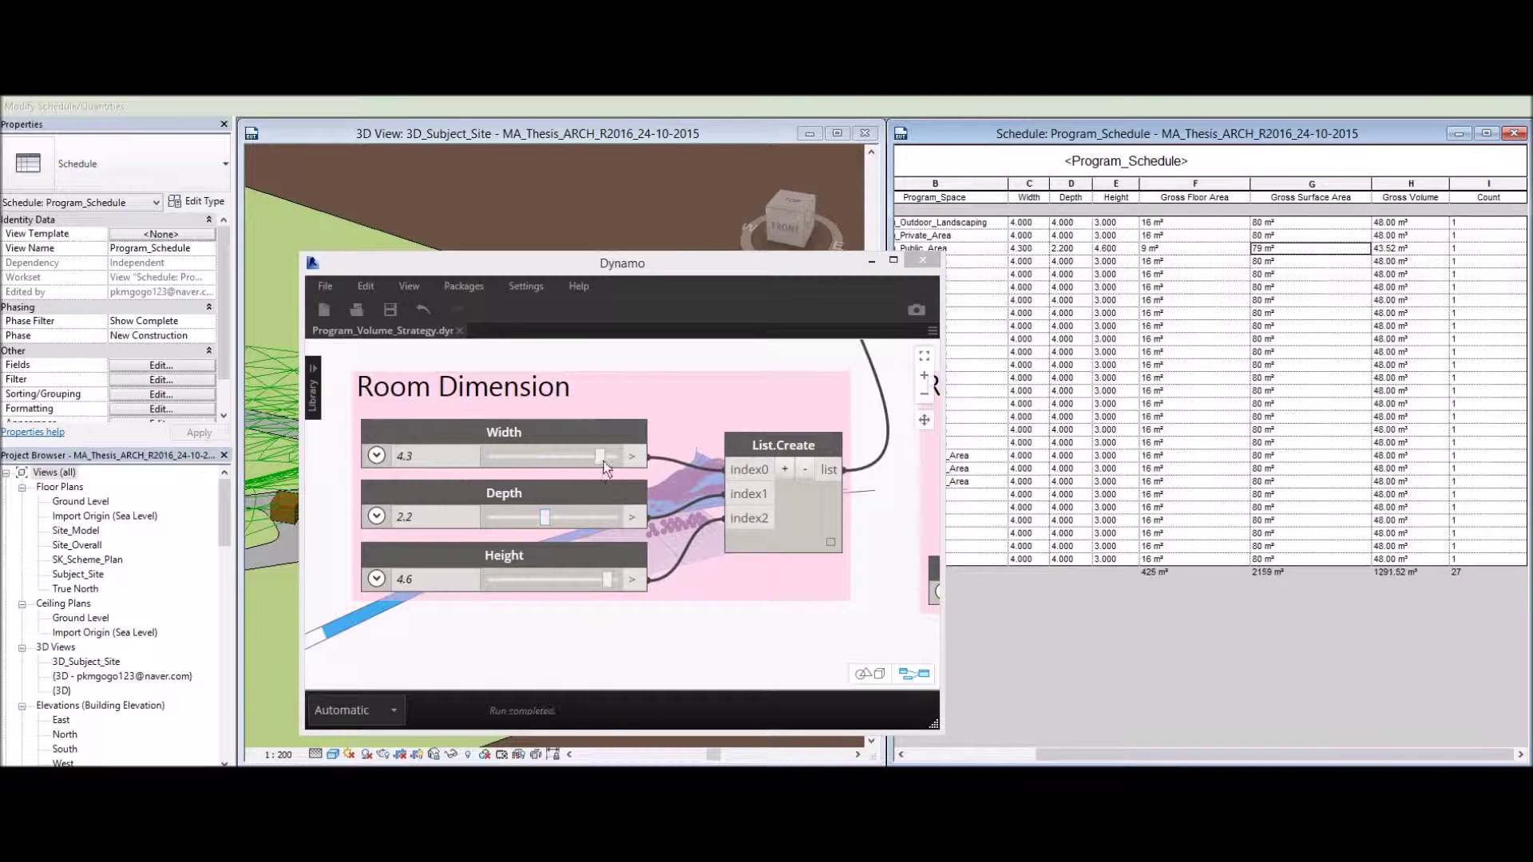